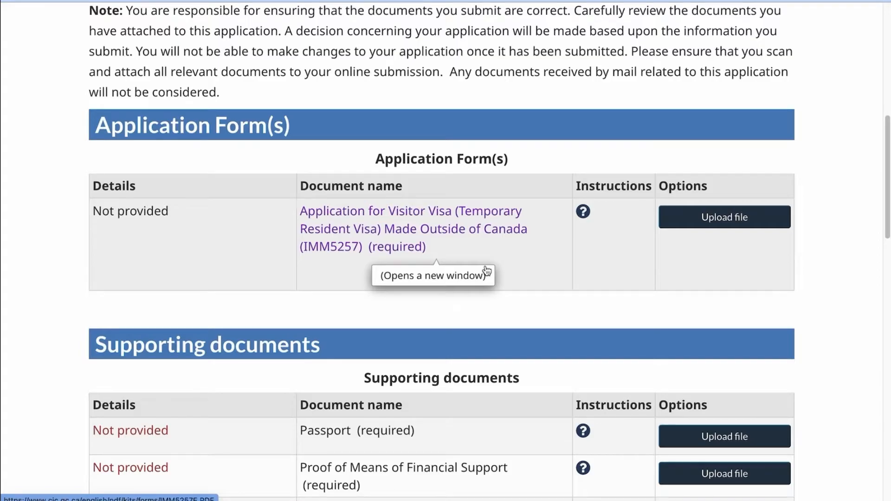
- Open the required visitor visa application form IMM5257 from the Application Form(s) list
scroll(487, 270, down, 1)
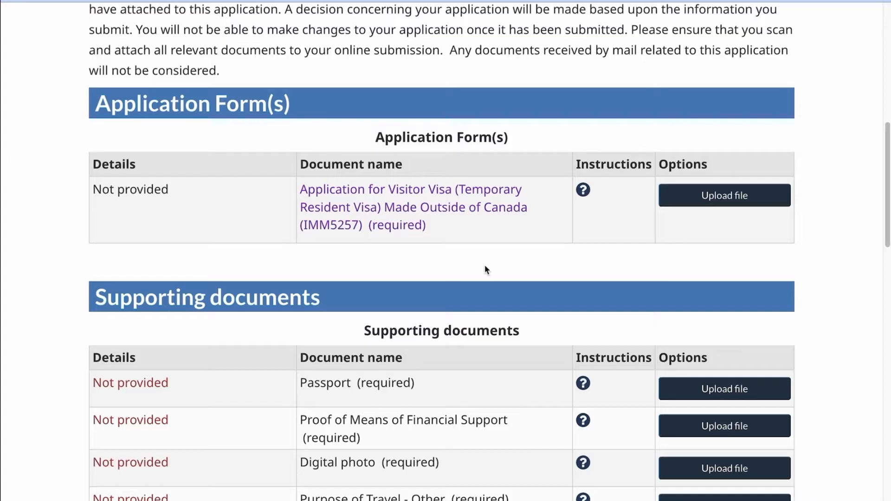
scroll(486, 268, down, 3)
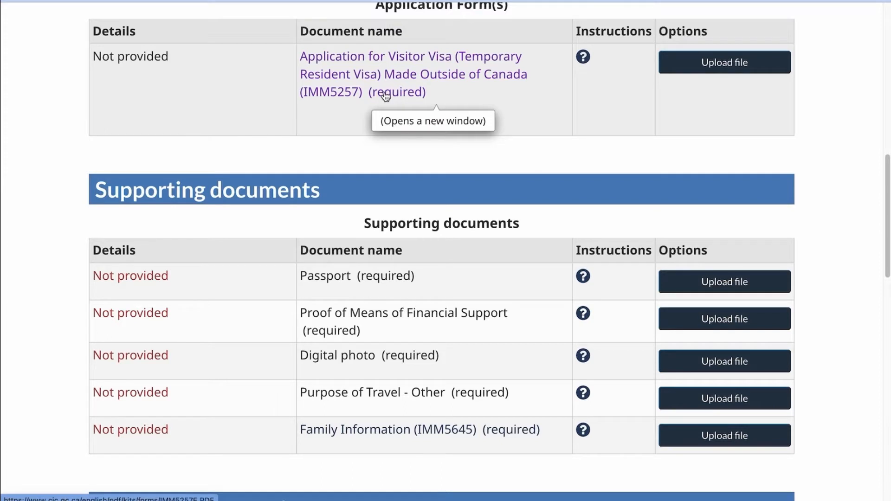
click(385, 95)
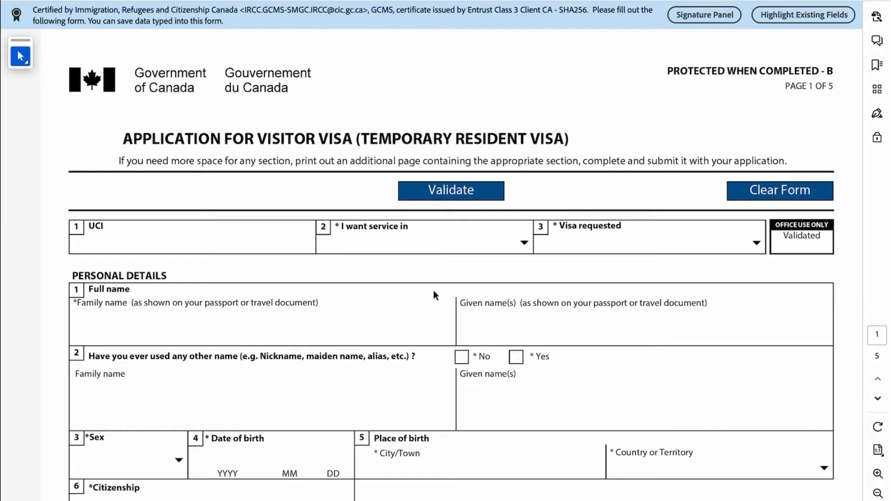
- Examine the service language, visa type and full name entries at the start of the visitor visa form
scroll(433, 290, down, 1)
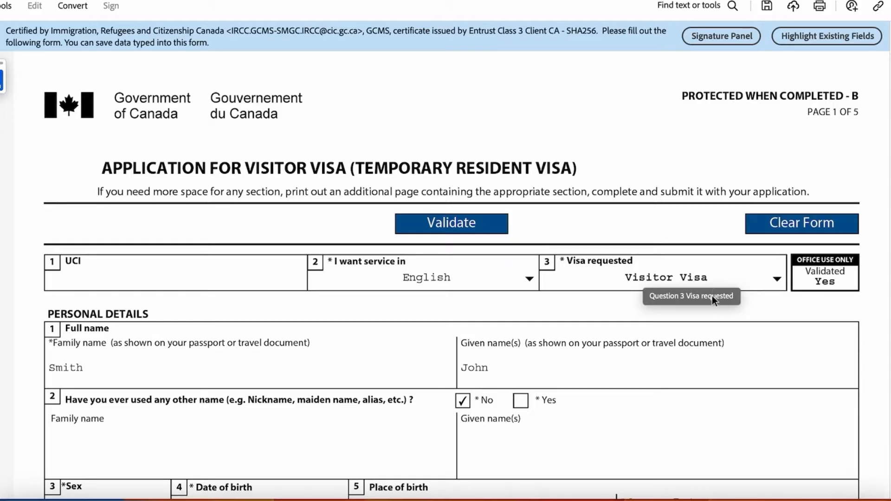
scroll(368, 388, down, 3)
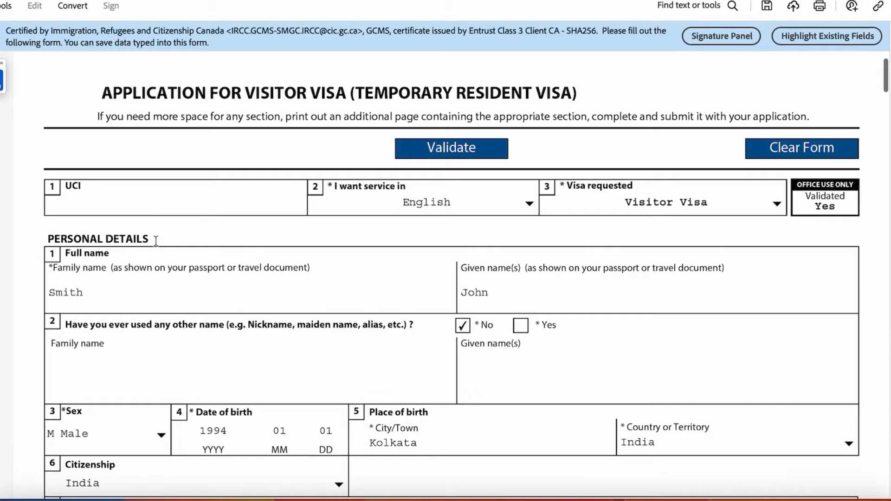
drag(157, 241, 170, 260)
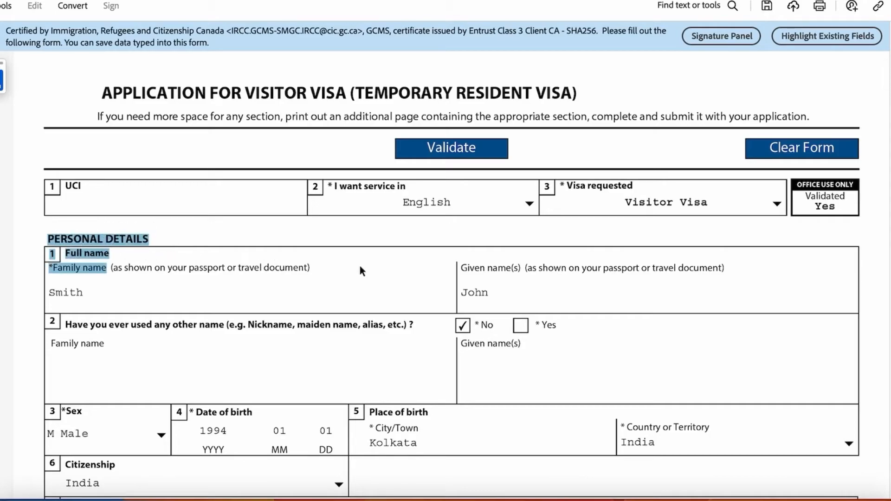
drag(624, 269, 483, 270)
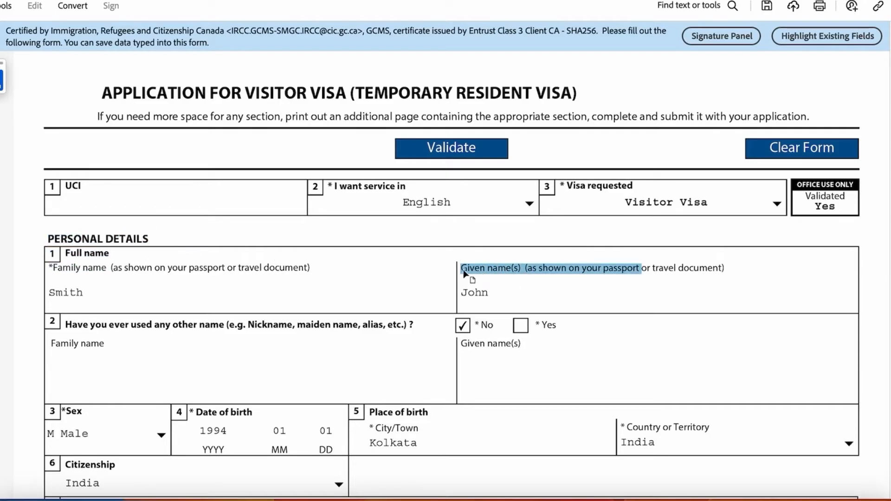
drag(190, 269, 64, 271)
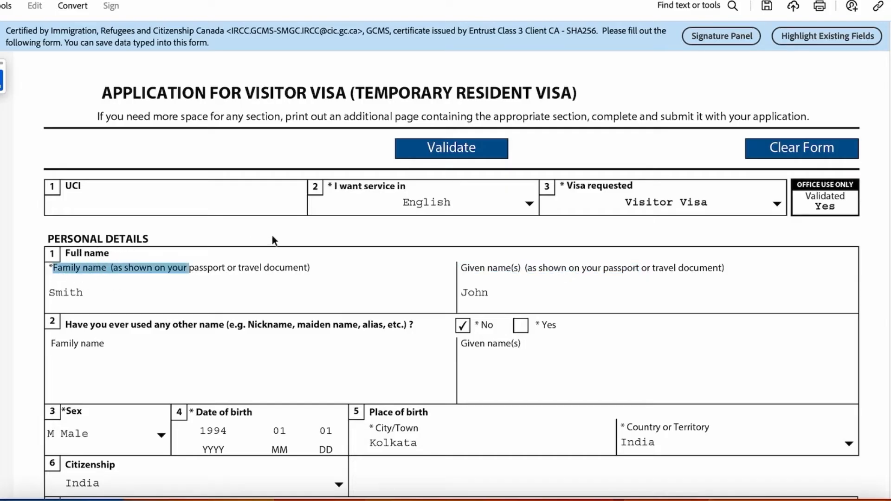
click(298, 226)
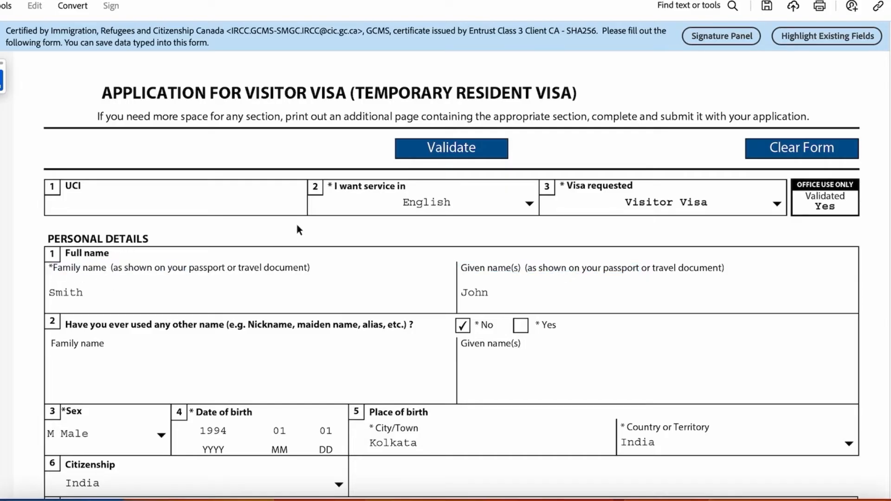
double_click(468, 293)
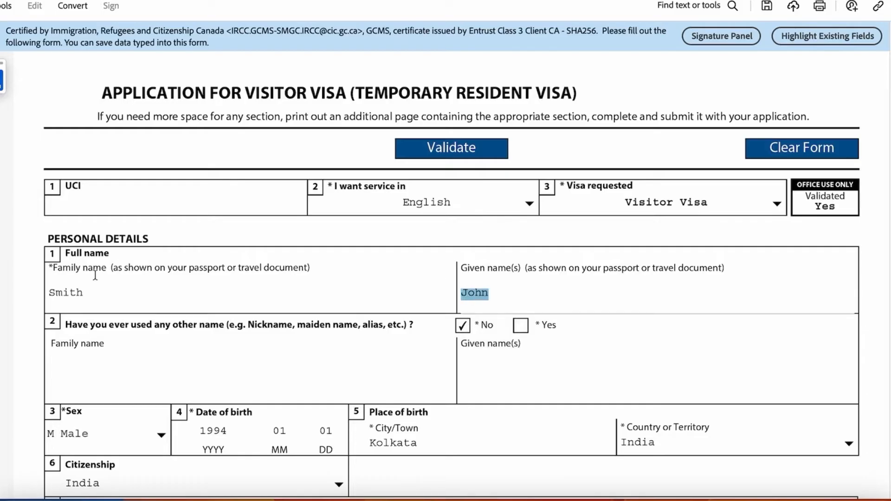
double_click(71, 293)
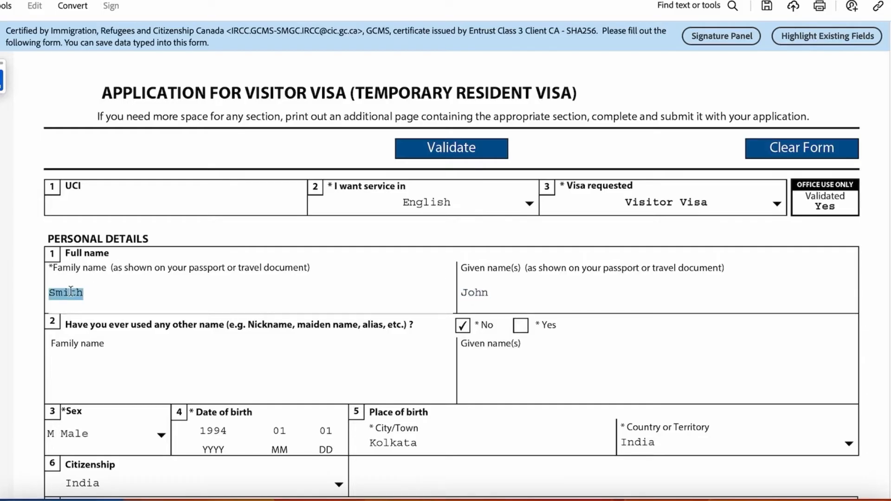
click(49, 270)
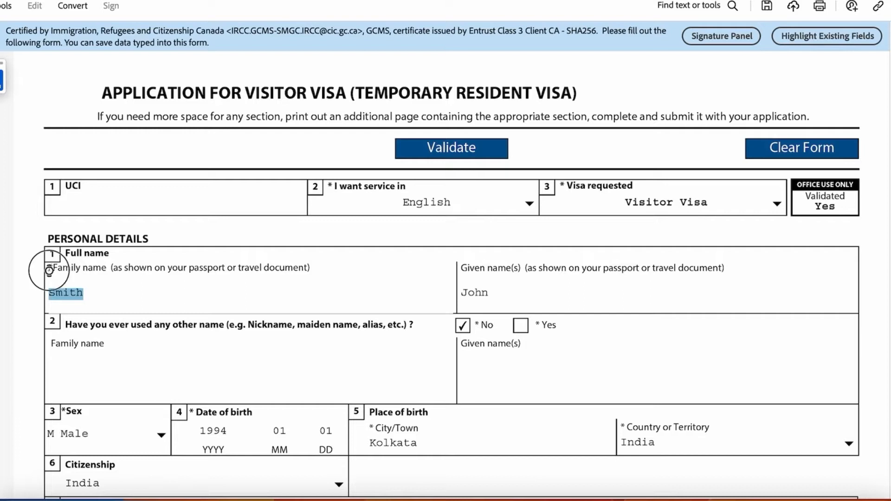
mouse_move(50, 271)
mouse_down()
mouse_move(60, 266)
mouse_move(45, 269)
mouse_up()
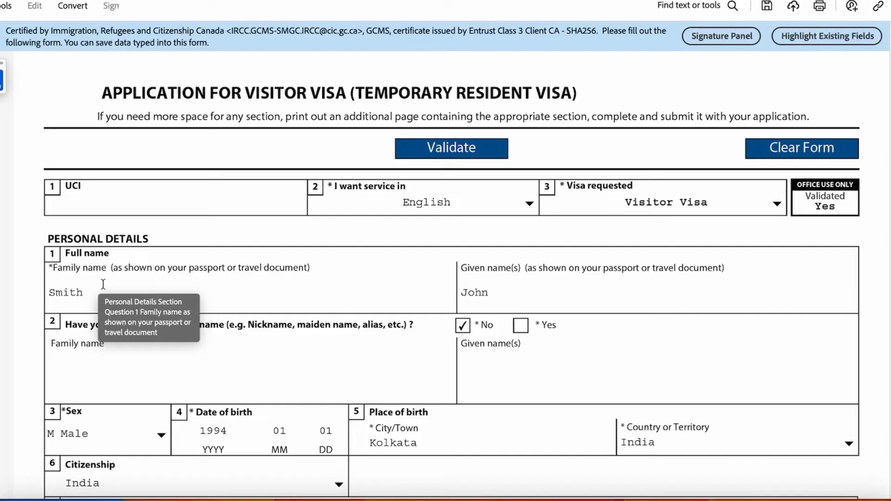
- Try answering Yes to question 2 about other names used, check its name fields, and restore the answer to No
scroll(107, 288, down, 3)
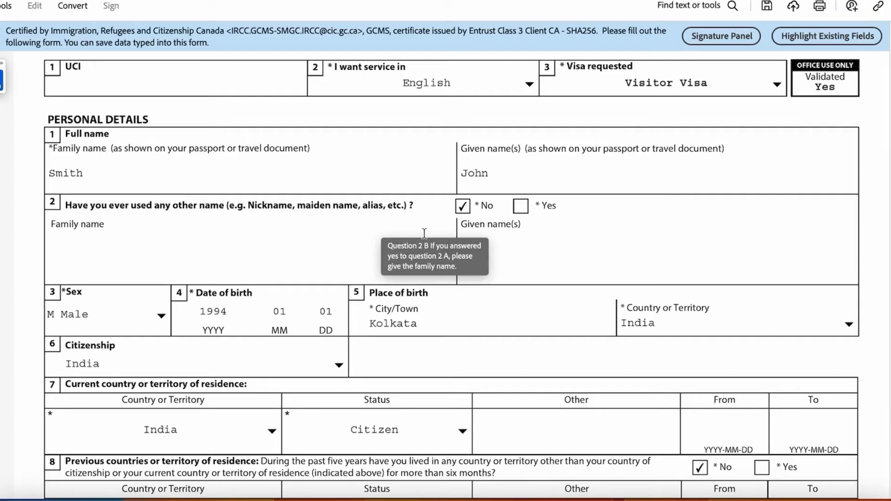
click(522, 208)
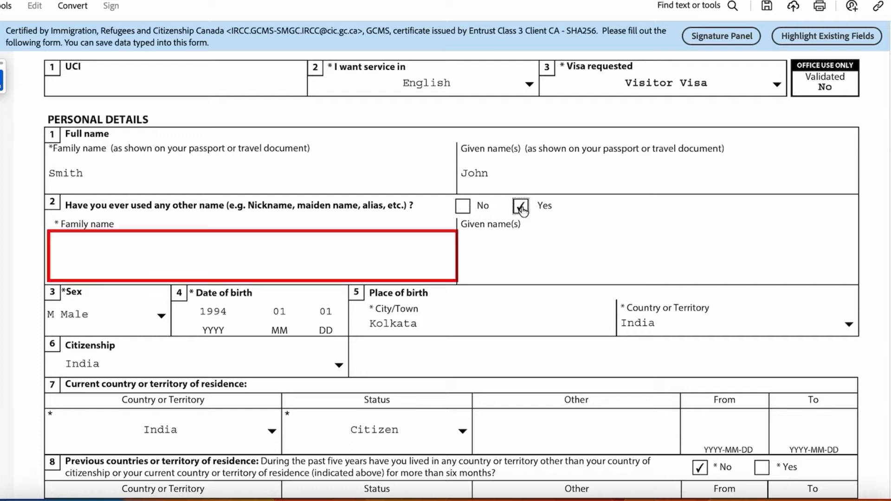
click(277, 253)
click(481, 265)
click(462, 207)
- Examine the birth, citizenship and current country of residence sections, including the status choices and the Other, From and To fields
scroll(492, 268, down, 2)
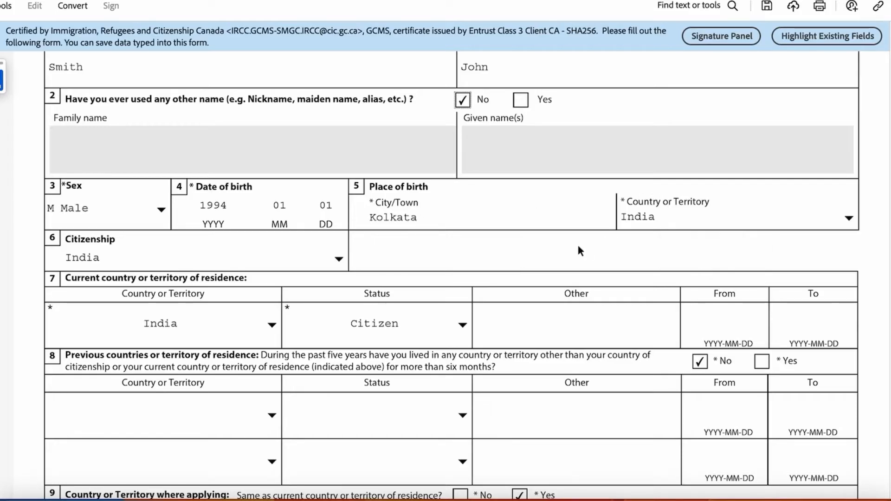
scroll(577, 249, down, 2)
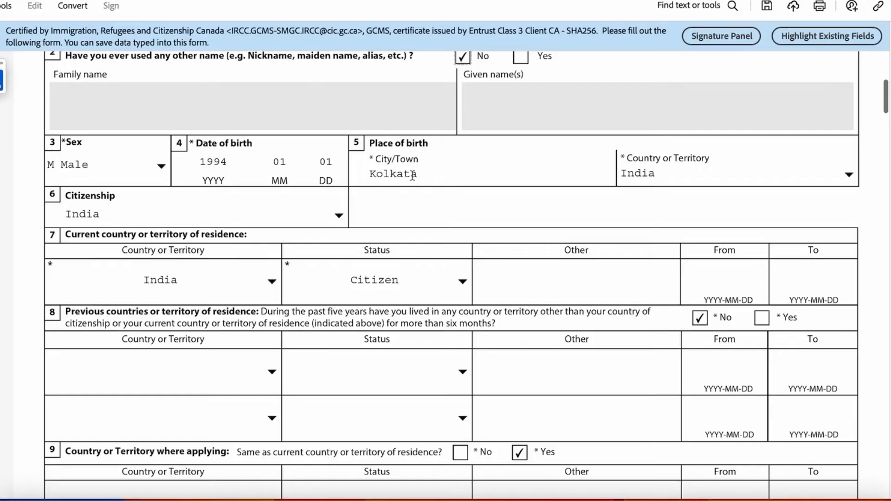
scroll(415, 176, down, 1)
scroll(416, 177, down, 2)
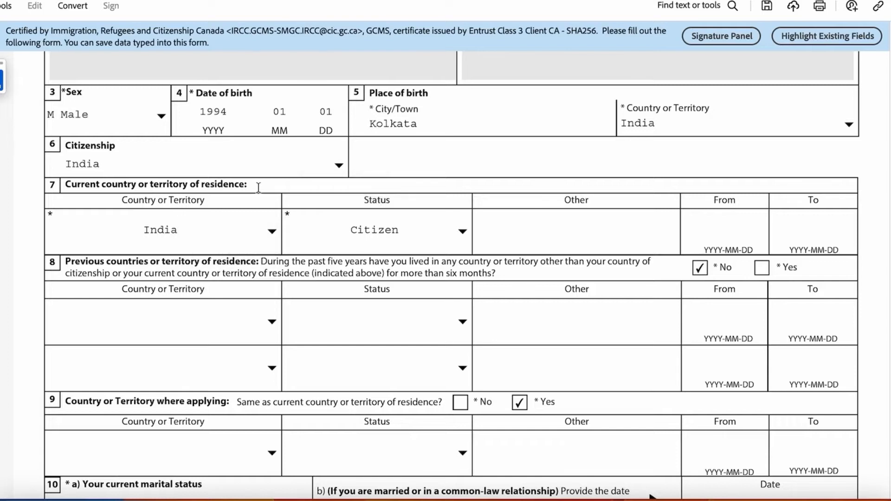
drag(257, 185, 93, 189)
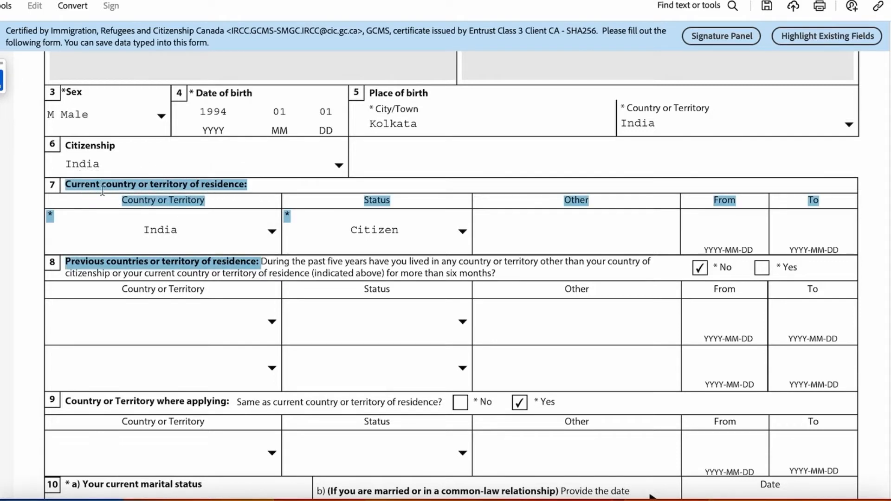
click(204, 219)
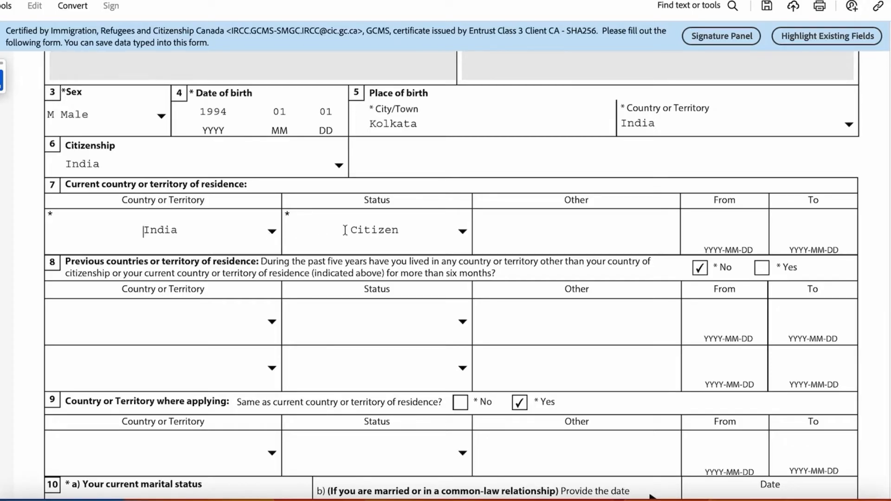
click(462, 232)
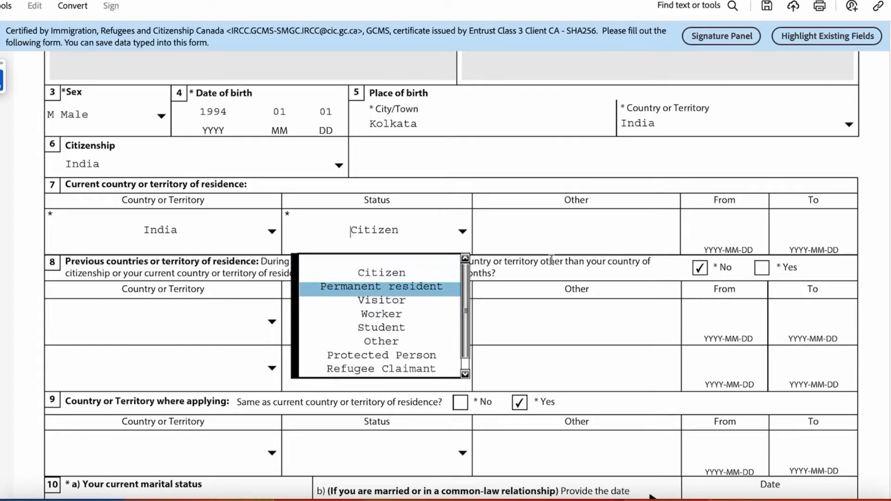
click(725, 221)
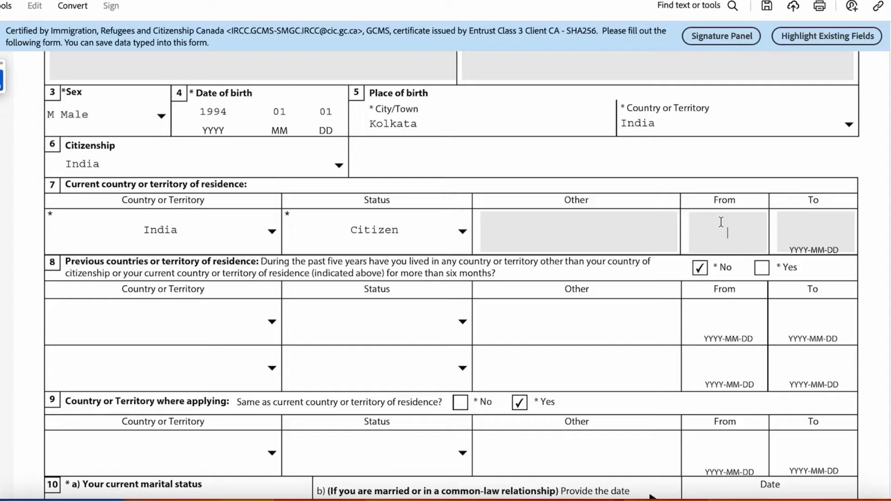
click(812, 225)
click(647, 242)
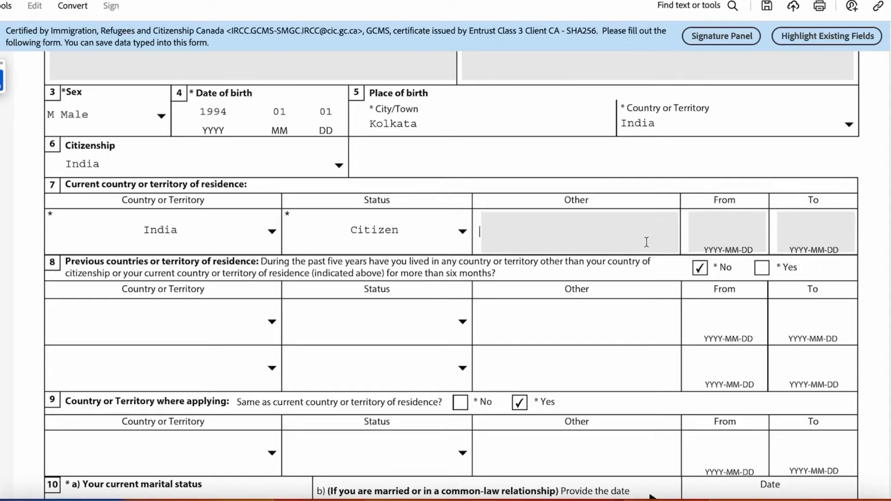
- Try the Worker status for the current country of residence in question 7, and set it back to Citizen
click(463, 232)
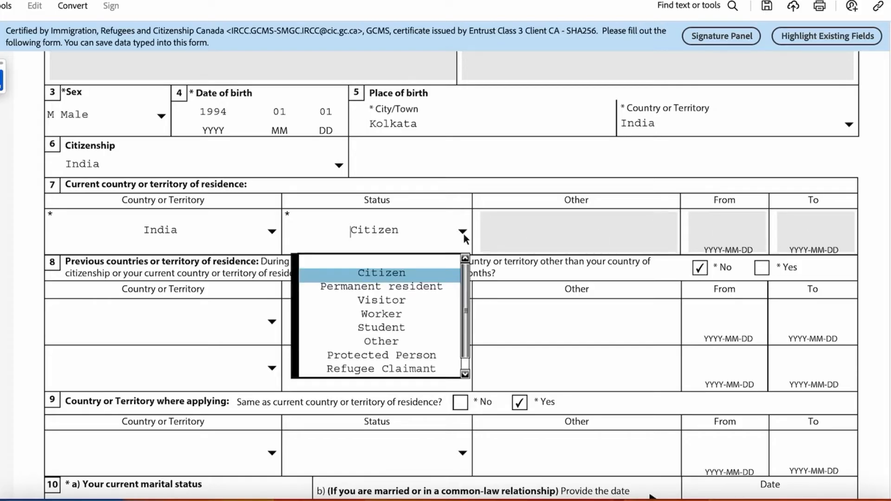
click(405, 311)
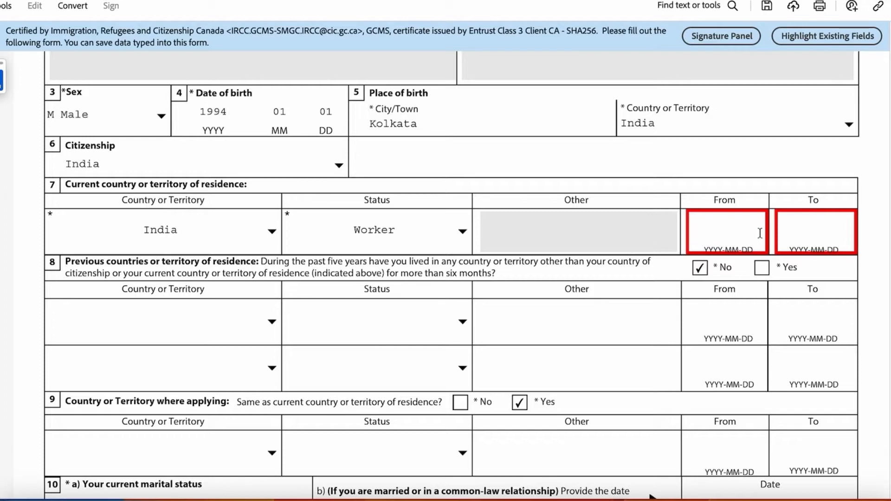
click(463, 232)
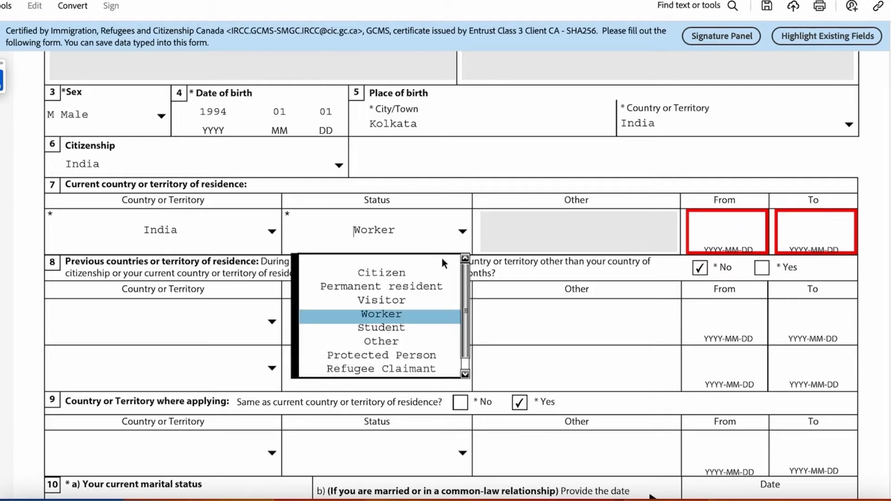
click(411, 277)
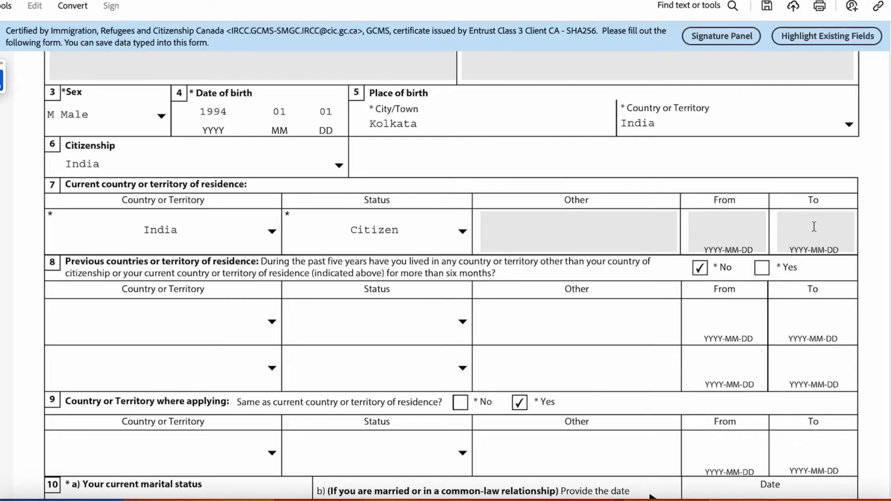
- Examine question 8 on previous countries of residence, including its five-year and six-month conditions and its country and status choices, against question 7
scroll(802, 229, down, 3)
drag(67, 193, 259, 193)
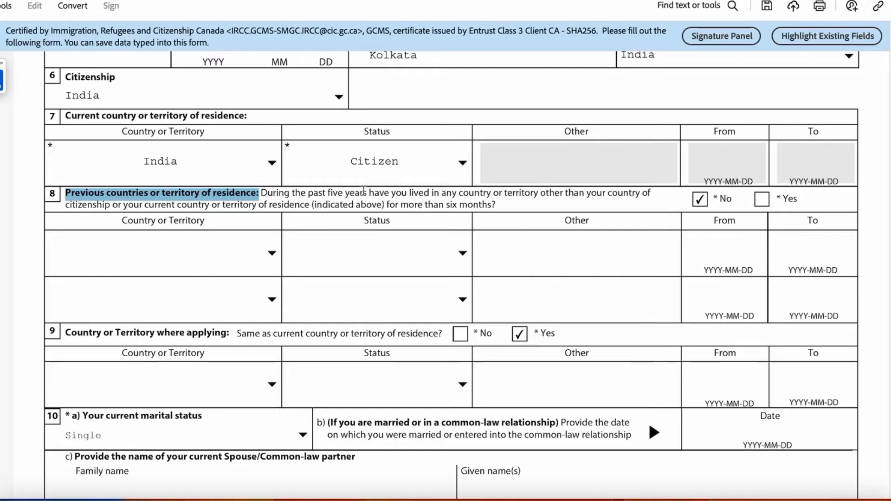
drag(367, 193, 328, 194)
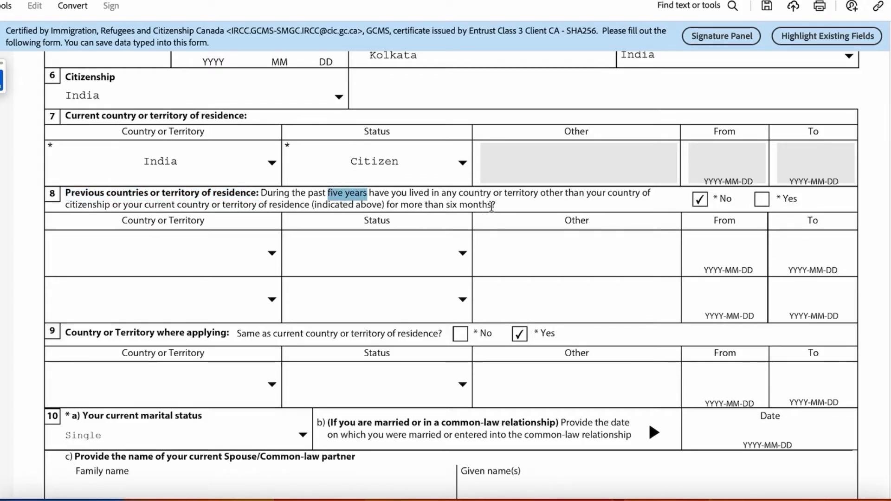
drag(496, 206, 440, 213)
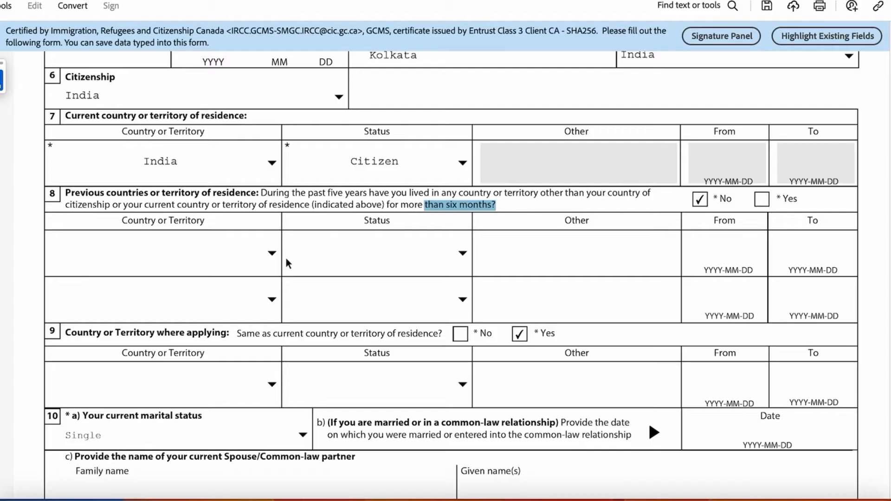
click(272, 258)
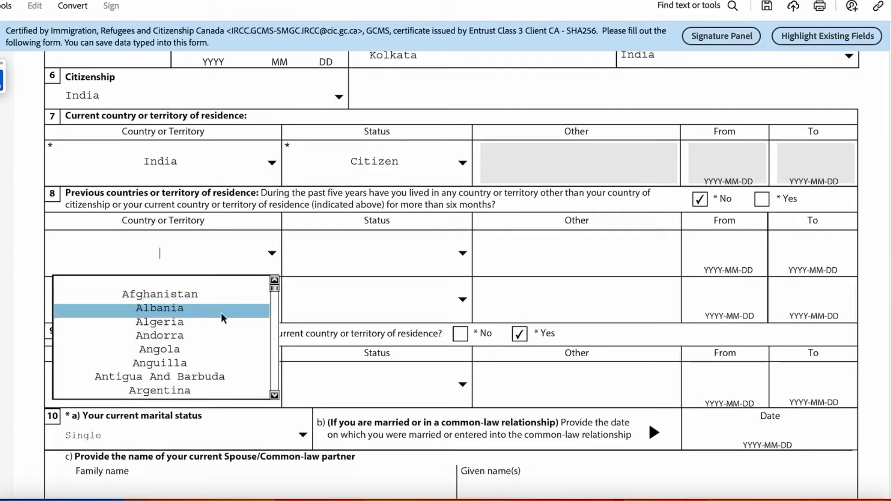
click(364, 262)
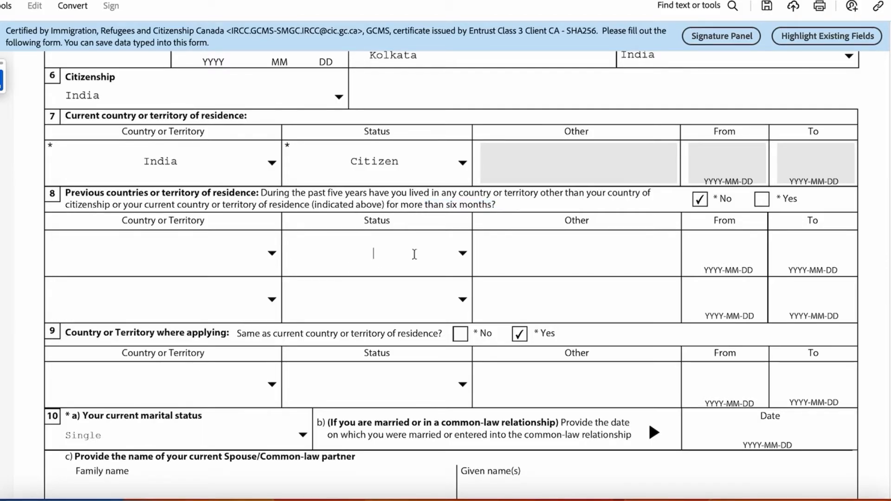
click(463, 253)
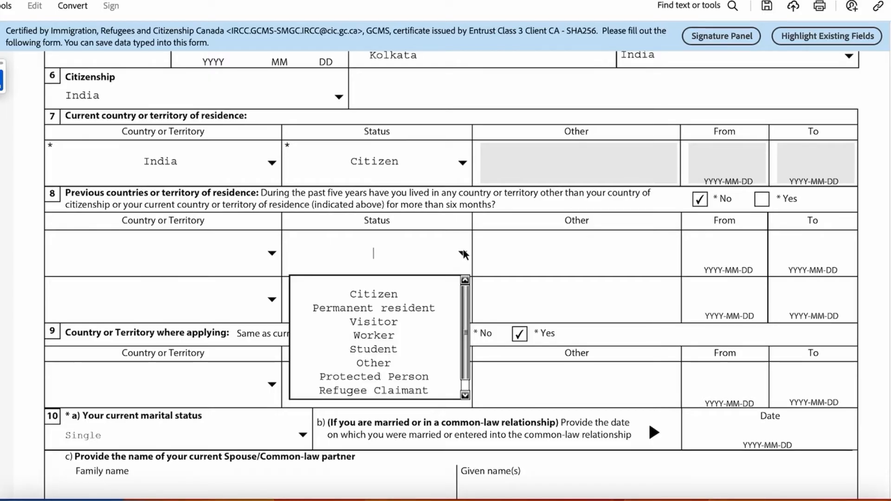
click(571, 246)
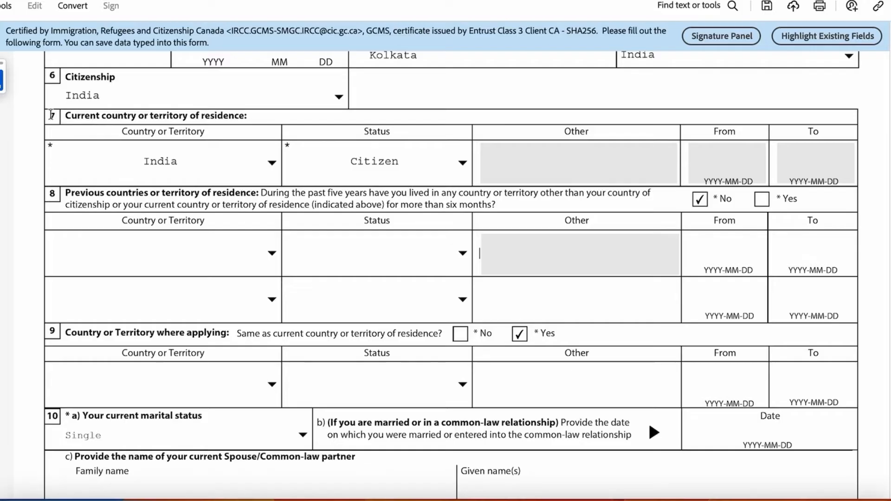
drag(51, 115, 95, 113)
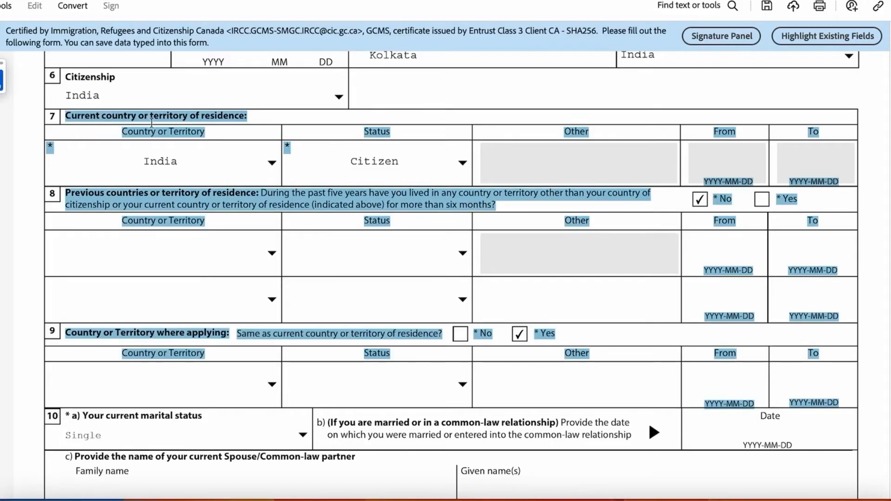
- Examine question 9 on the country where applying, comparing its same-as-current-residence answer with the country of residence in question 7
click(225, 122)
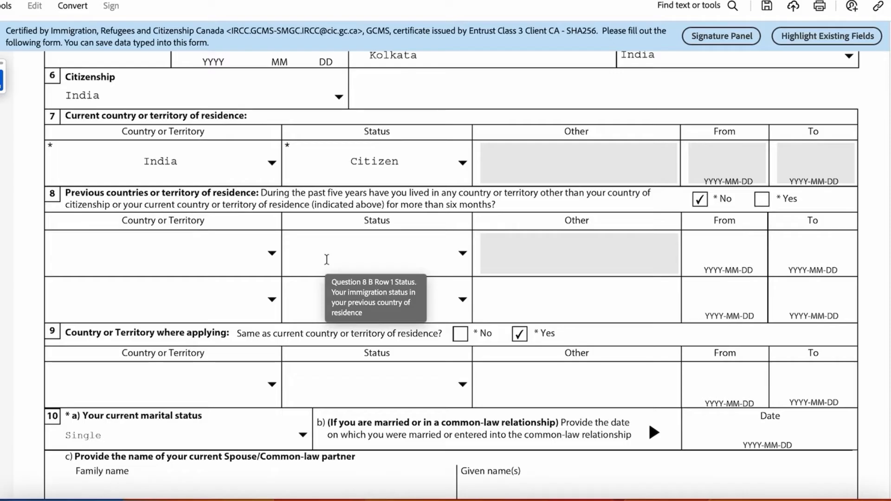
scroll(326, 260, down, 2)
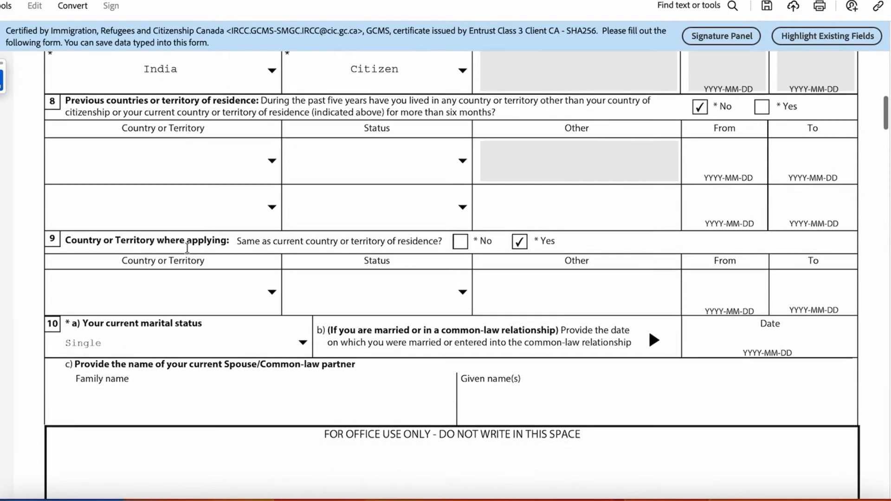
drag(66, 241, 233, 241)
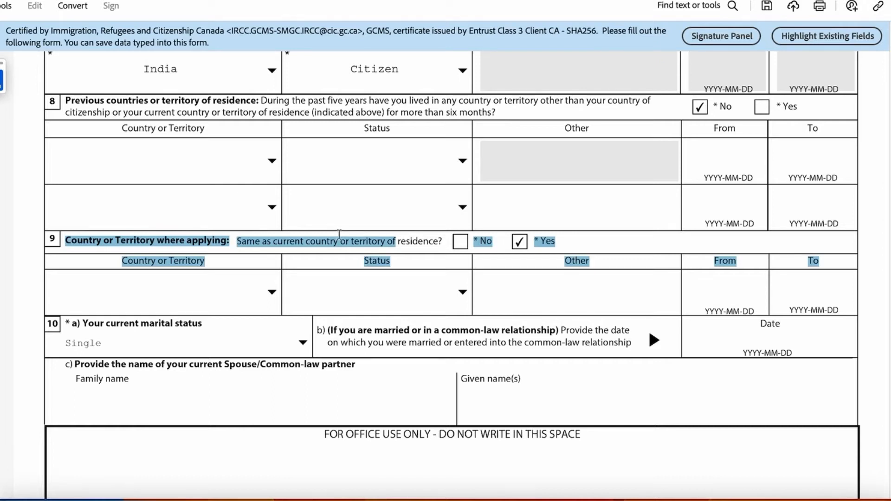
scroll(383, 202, up, 1)
scroll(383, 202, up, 2)
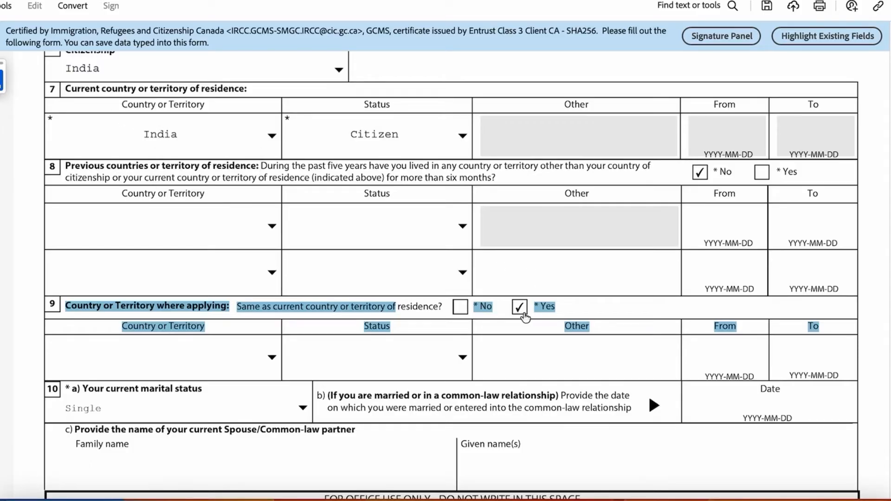
drag(389, 313, 314, 307)
double_click(317, 306)
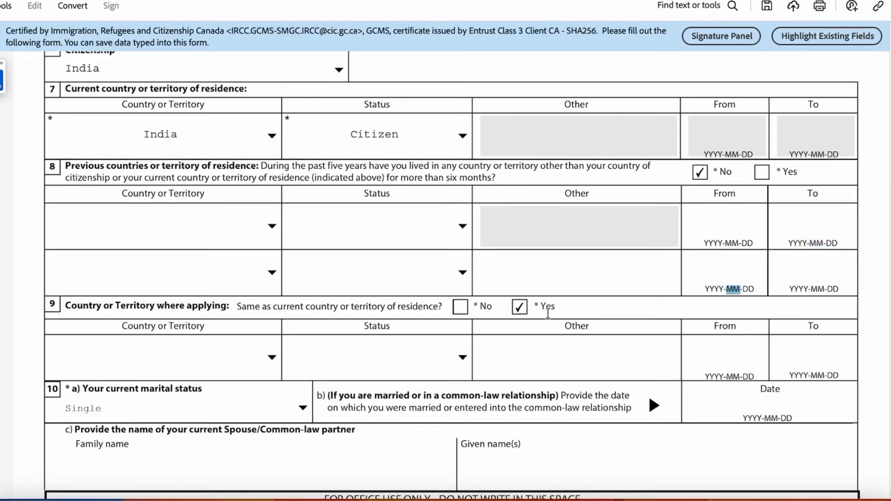
scroll(546, 315, down, 2)
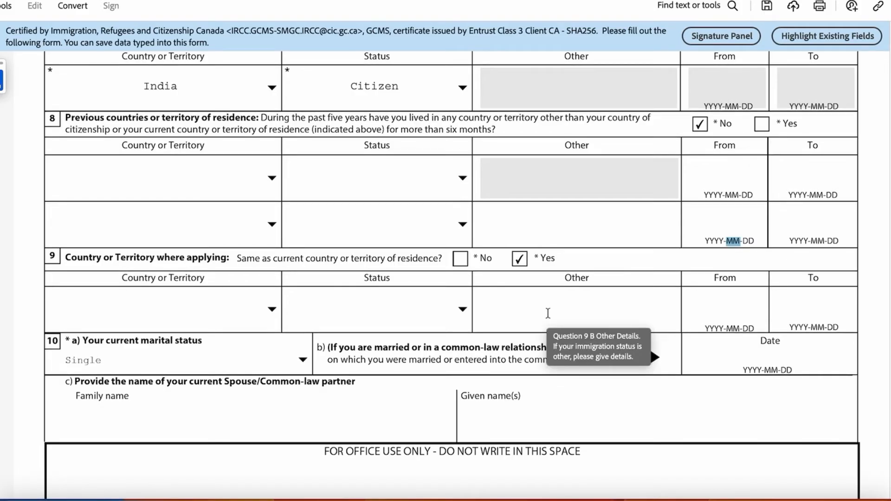
scroll(547, 314, up, 3)
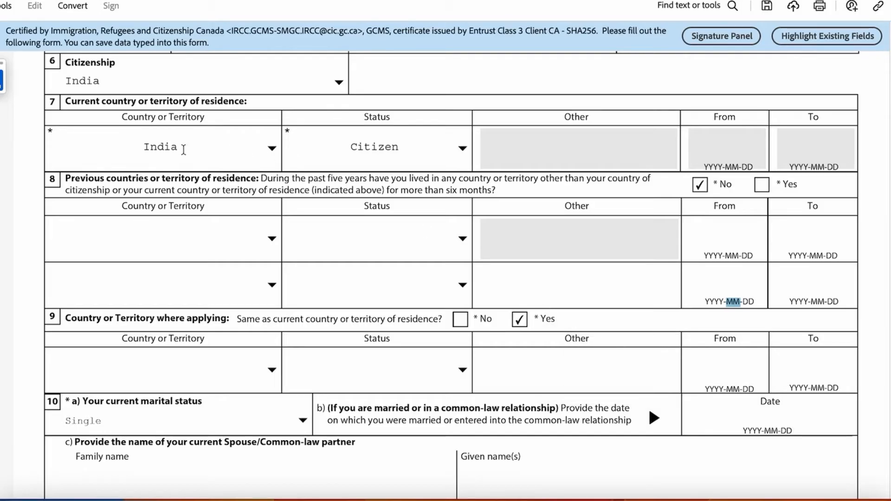
scroll(352, 277, down, 2)
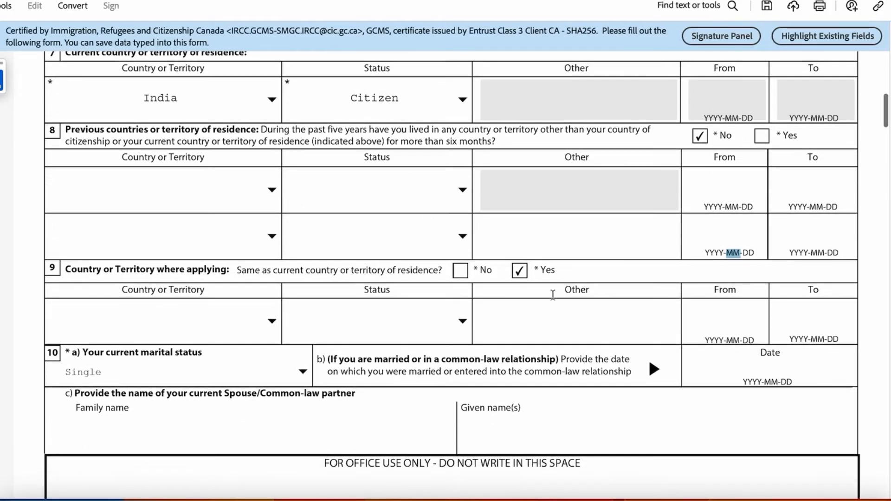
- Try Married as the current marital status in question 10, check the marriage date and spouse name fields, and restore Single
scroll(558, 296, down, 3)
scroll(558, 296, down, 3)
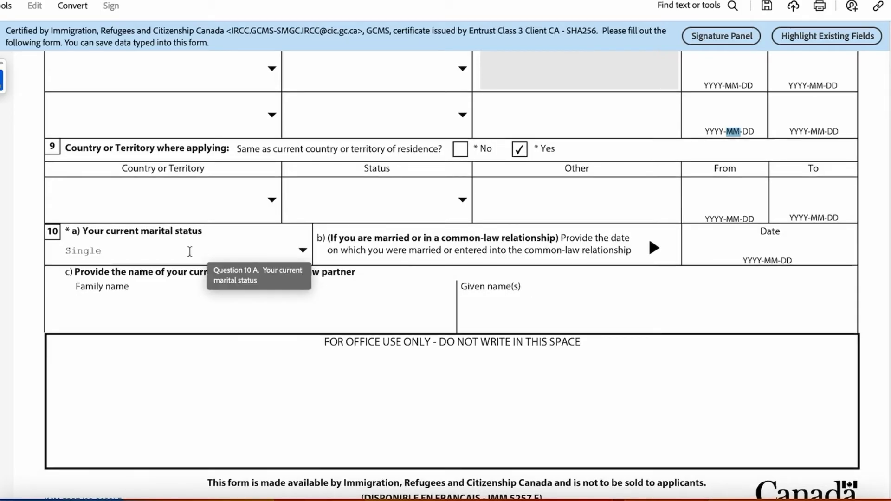
click(303, 250)
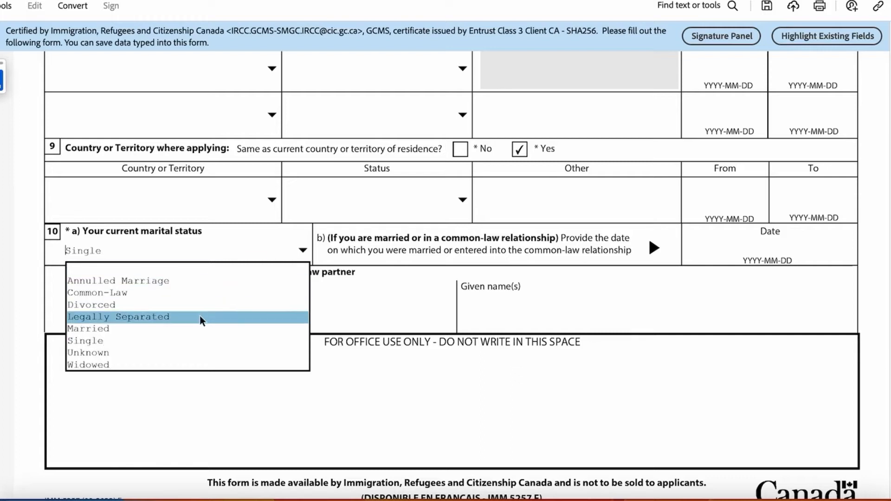
click(187, 328)
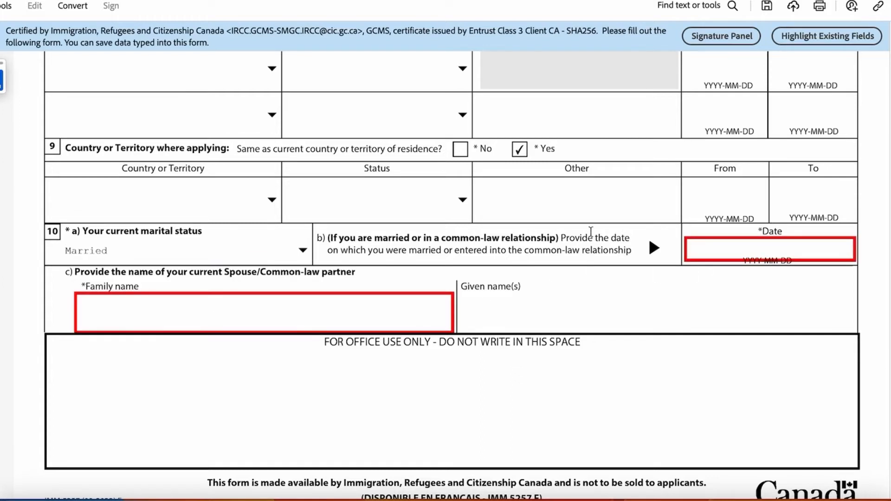
click(778, 249)
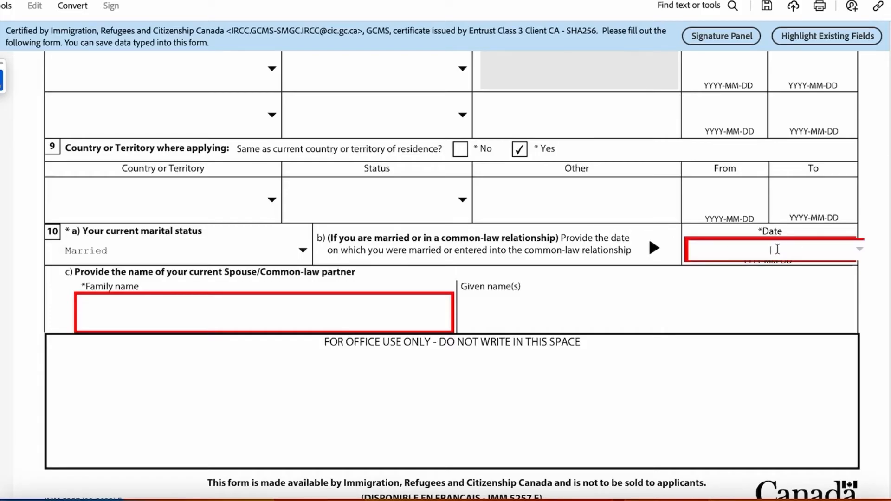
click(526, 318)
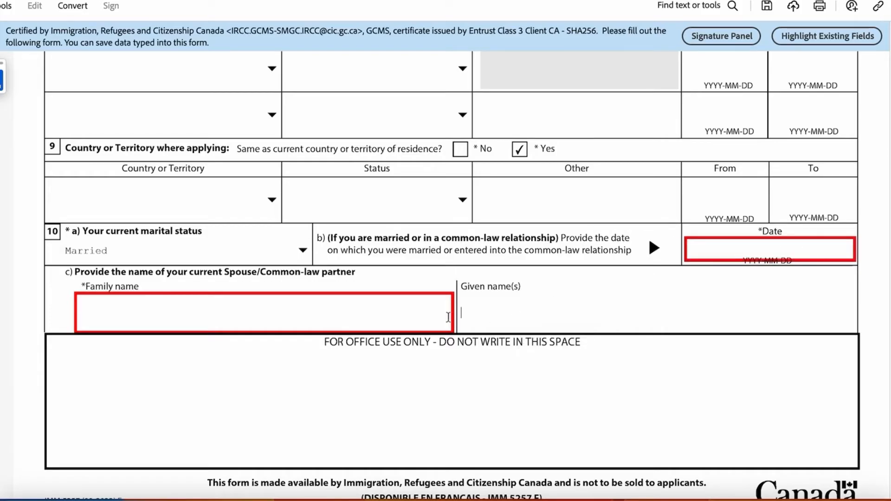
click(352, 323)
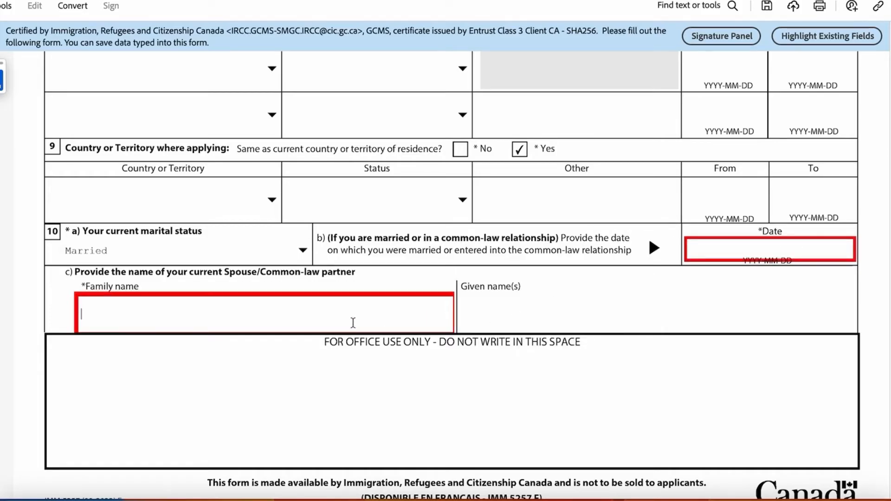
click(302, 251)
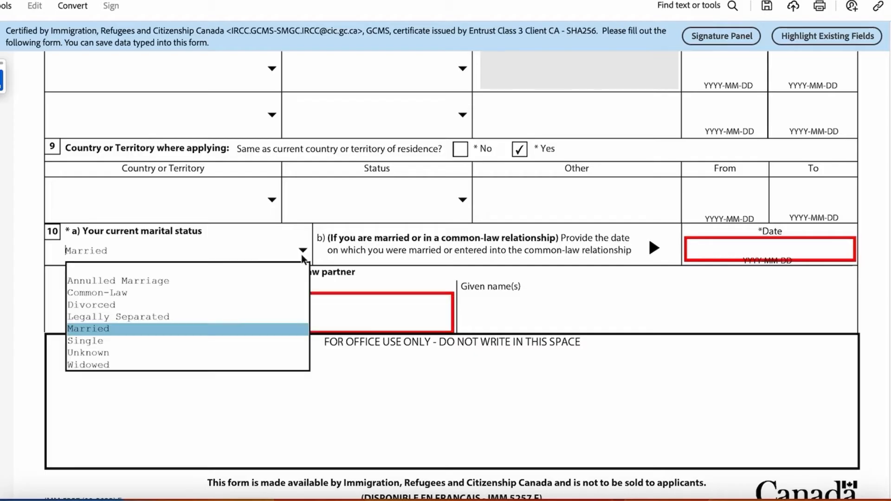
click(207, 342)
- Examine question 11 on previous marriages or common-law relationships, including the former partner's details, relationship type and dates
scroll(348, 297, down, 1)
scroll(350, 298, down, 9)
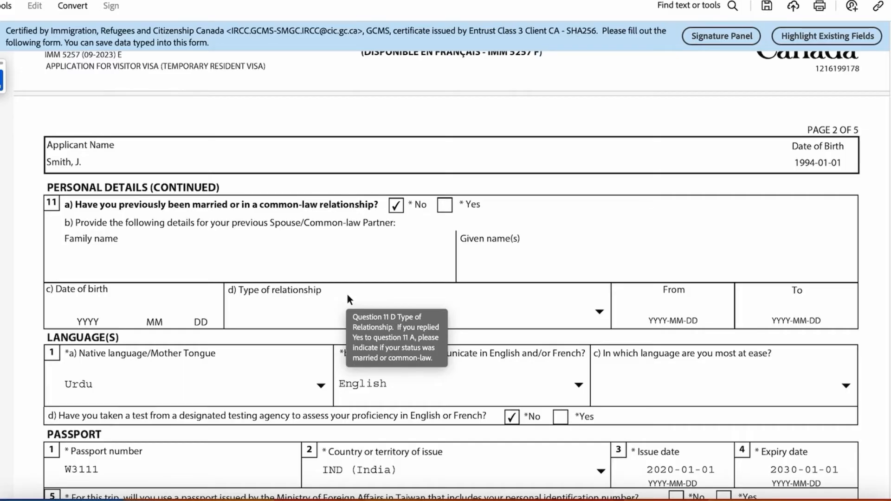
scroll(347, 296, down, 2)
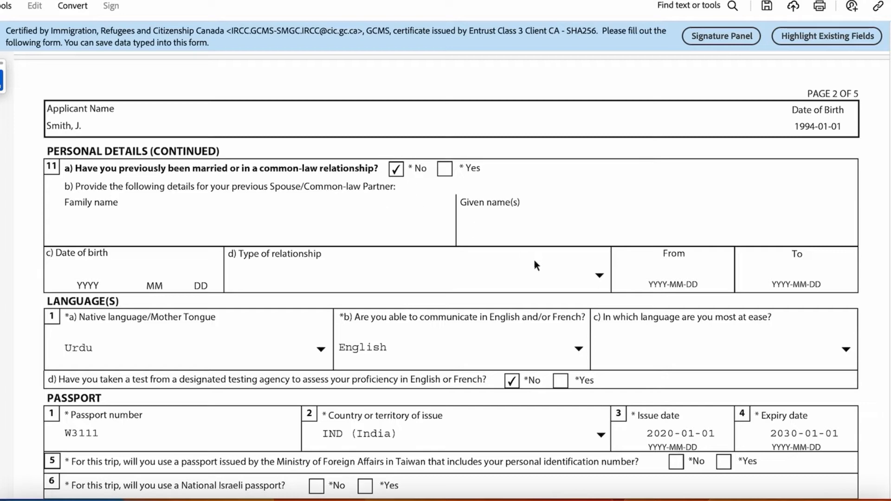
scroll(538, 264, down, 3)
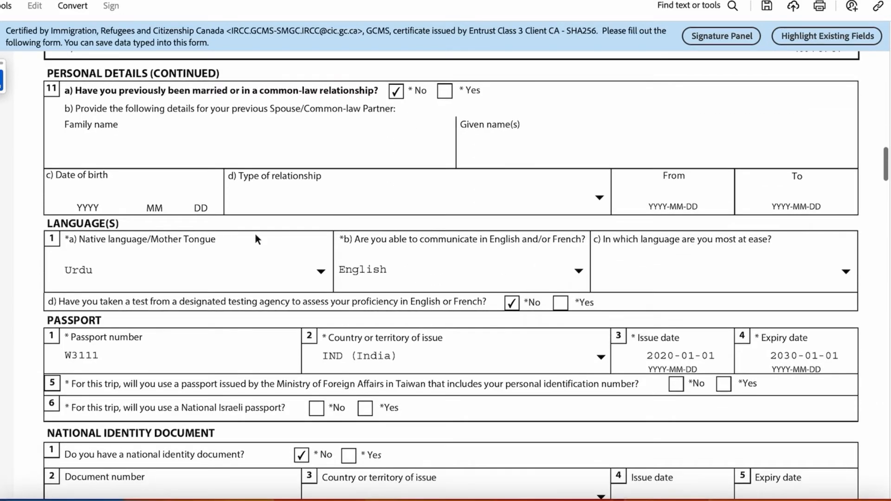
- Examine the Languages section, including the native language list, the English and French communication choices and the proficiency test question
scroll(255, 223, down, 1)
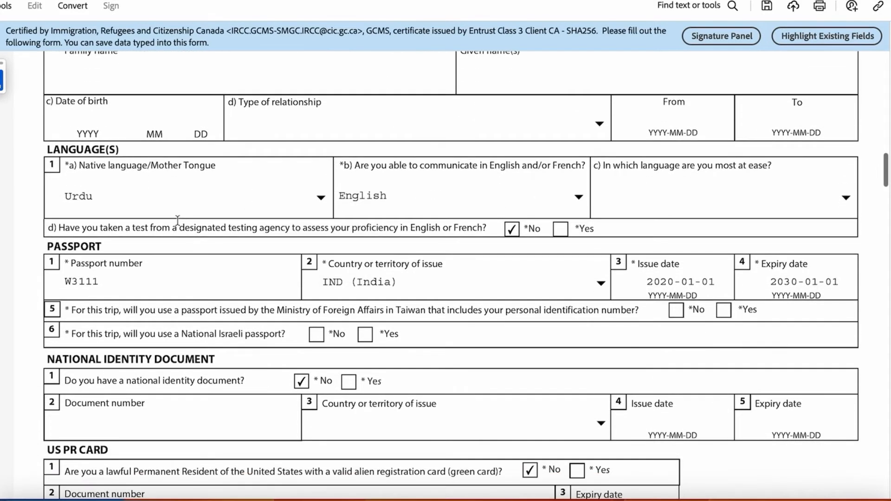
click(319, 201)
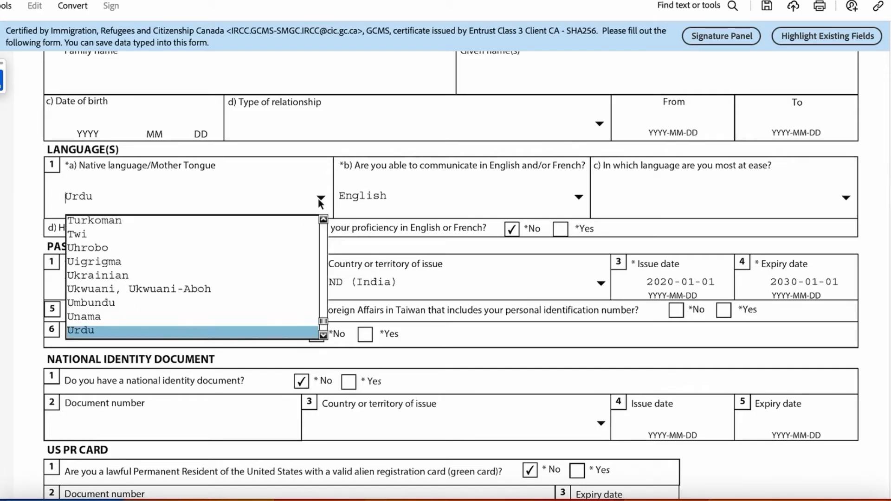
click(335, 149)
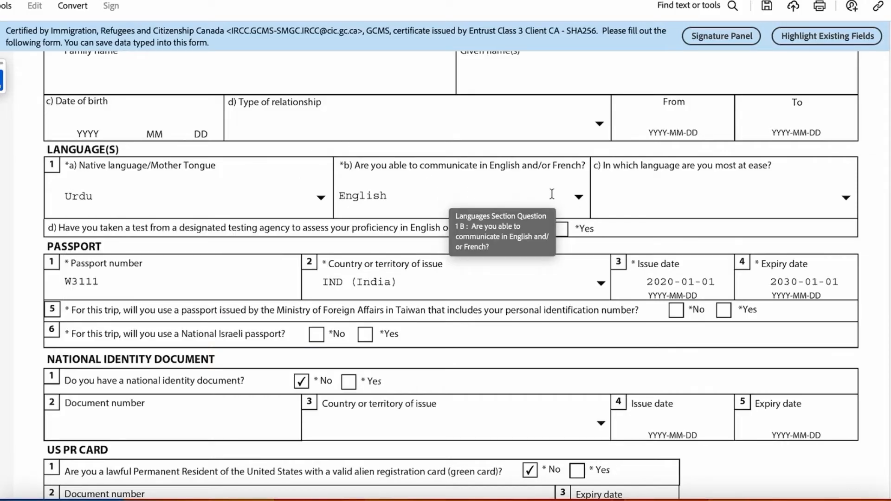
click(578, 195)
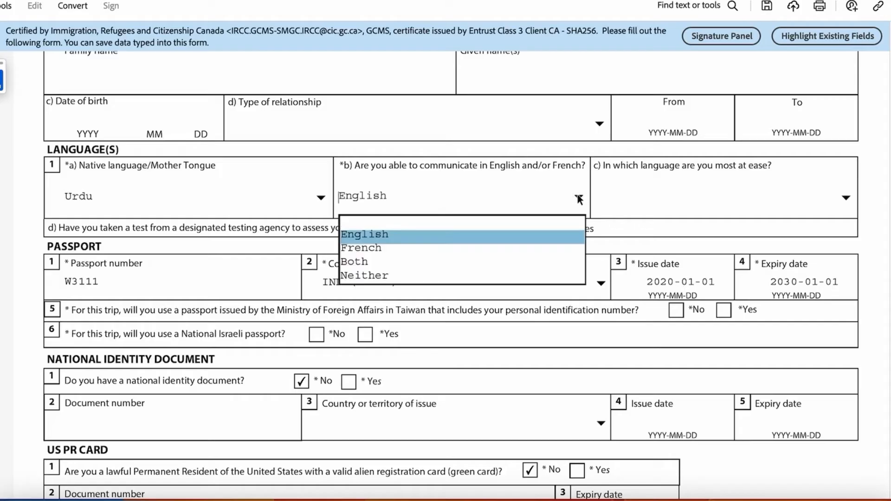
click(577, 195)
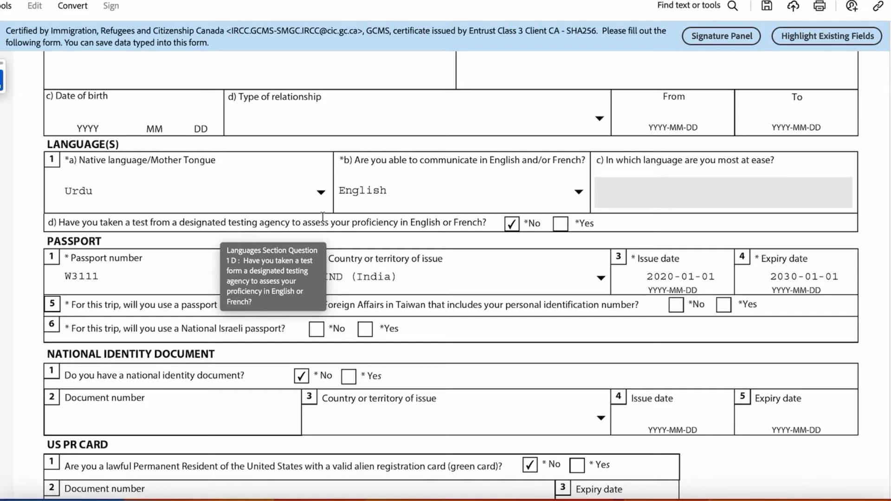
- Examine the Passport section's number, country of issue list, issue and expiry dates, and the Taiwan and Israeli passport questions
scroll(533, 237, down, 1)
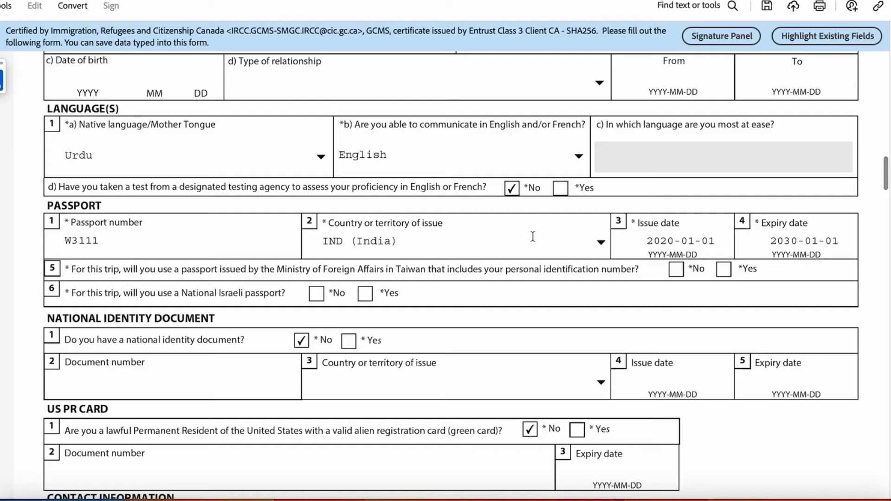
scroll(533, 237, down, 1)
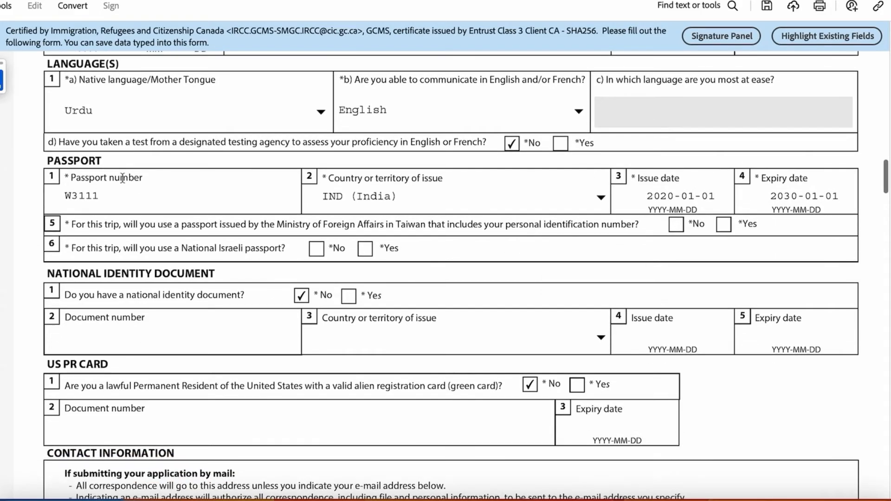
scroll(114, 173, down, 1)
drag(99, 161, 63, 162)
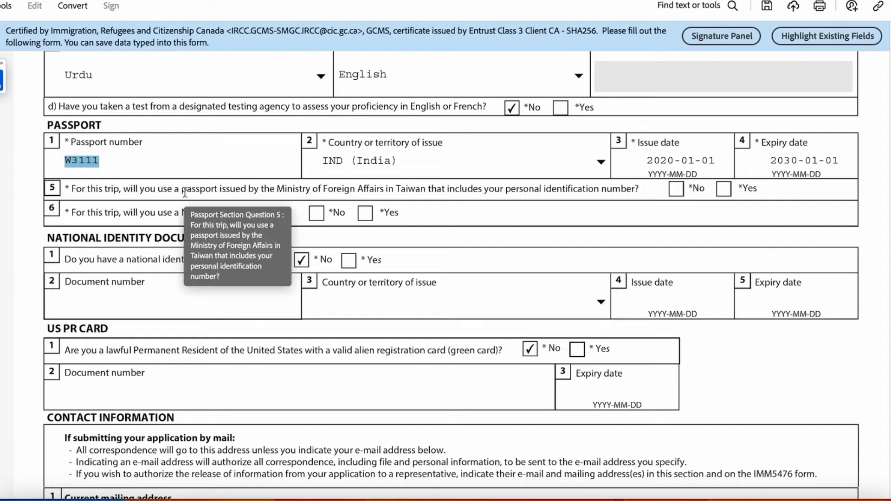
click(323, 162)
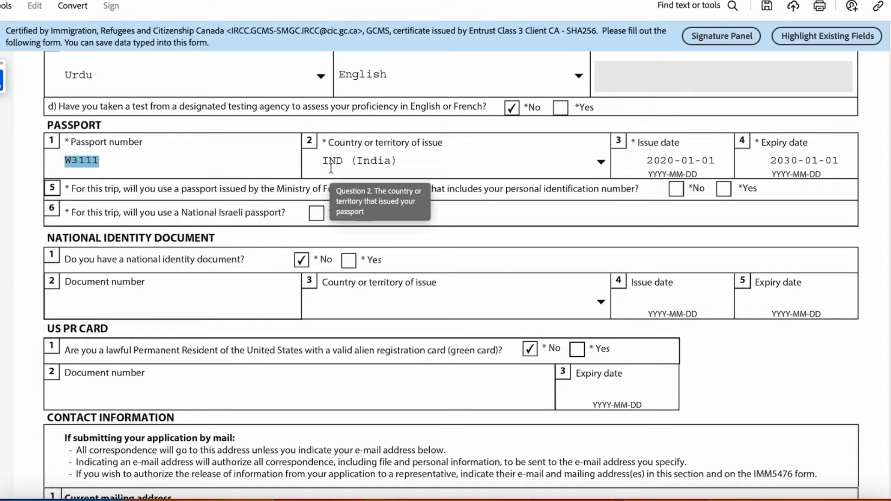
click(601, 164)
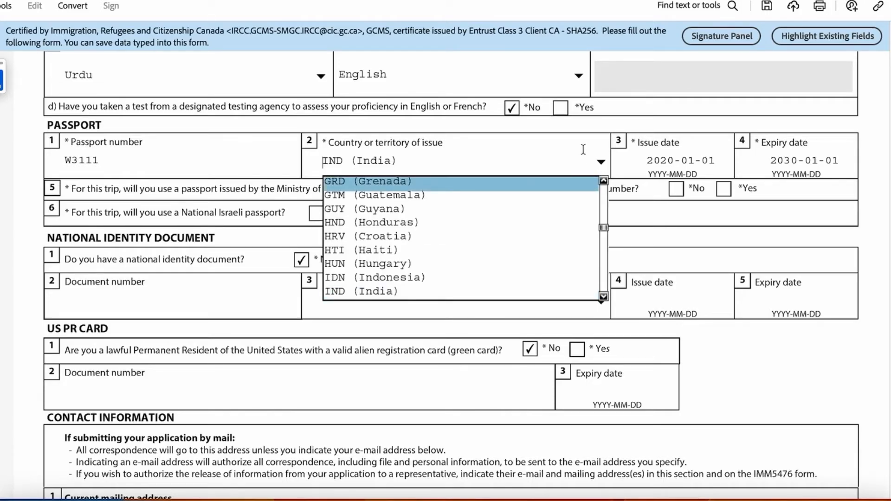
click(580, 124)
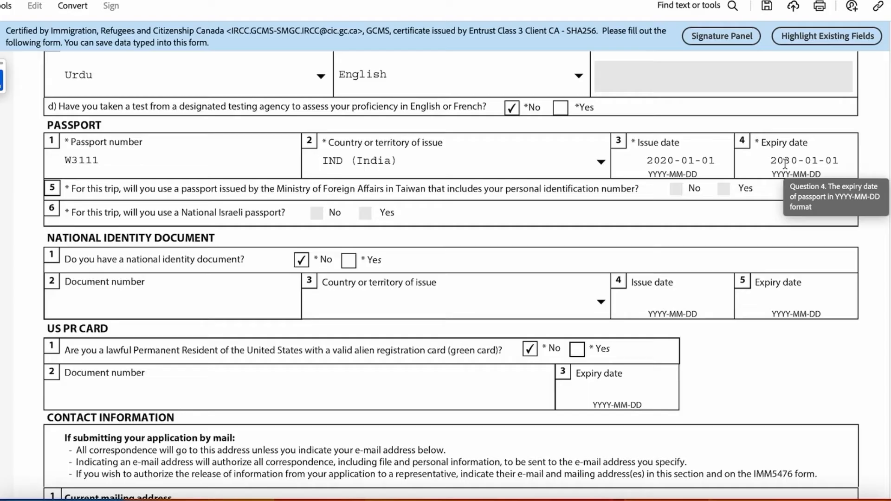
scroll(770, 163, down, 1)
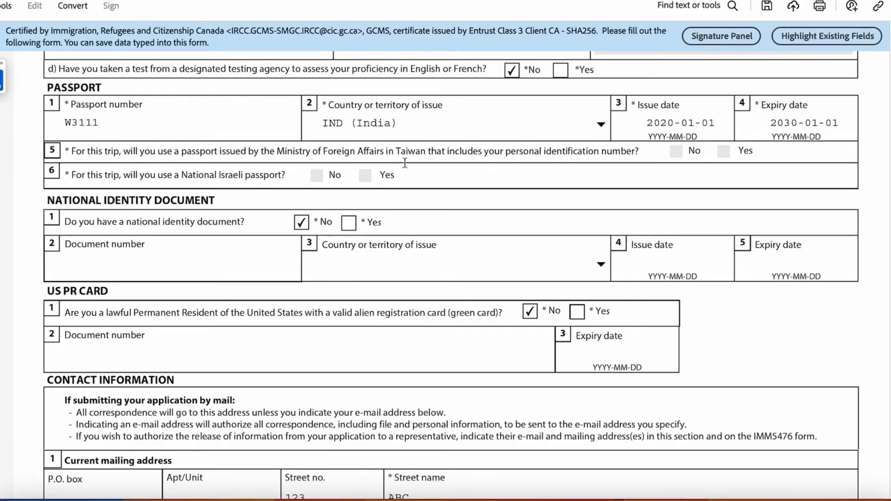
- Examine the National Identity Document and US PR Card sections, including their No and Yes answers and document fields
scroll(191, 188, down, 1)
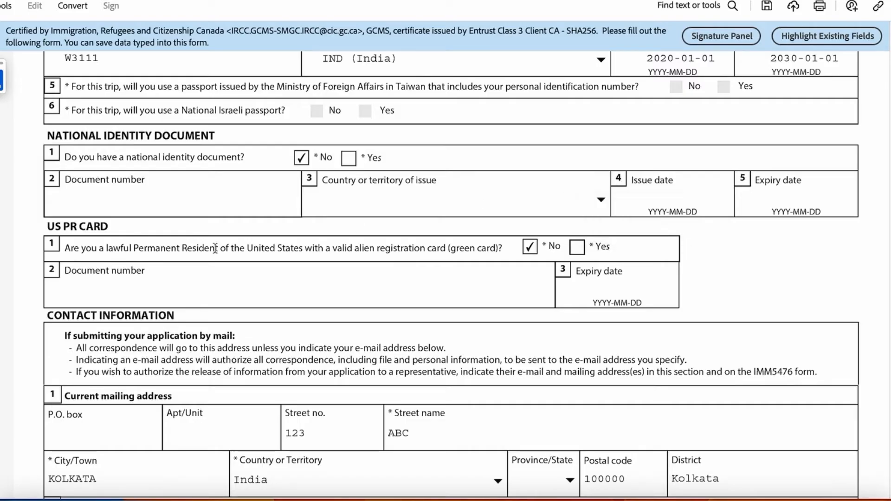
scroll(215, 249, up, 1)
mouse_move(116, 249)
mouse_down()
mouse_move(62, 250)
mouse_move(109, 250)
mouse_up()
scroll(186, 257, down, 1)
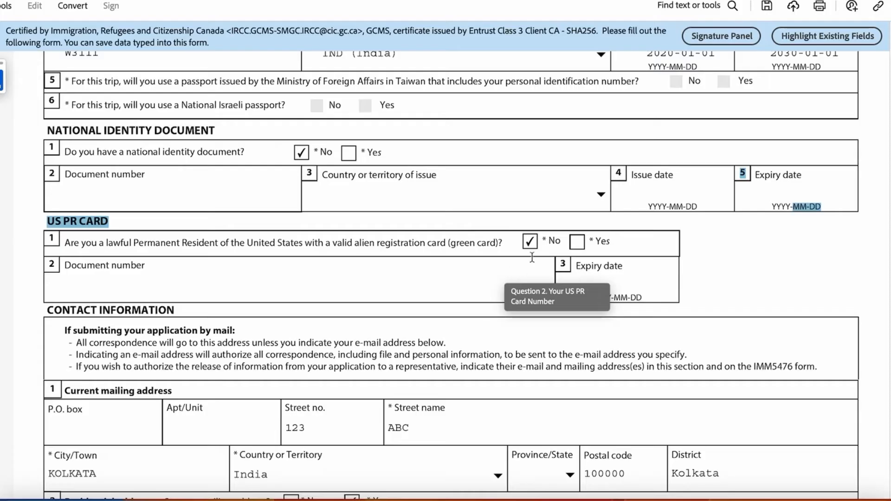
- Examine the Contact Information section, including the notes on mail submission and representatives and the current mailing address fields
scroll(177, 262, down, 5)
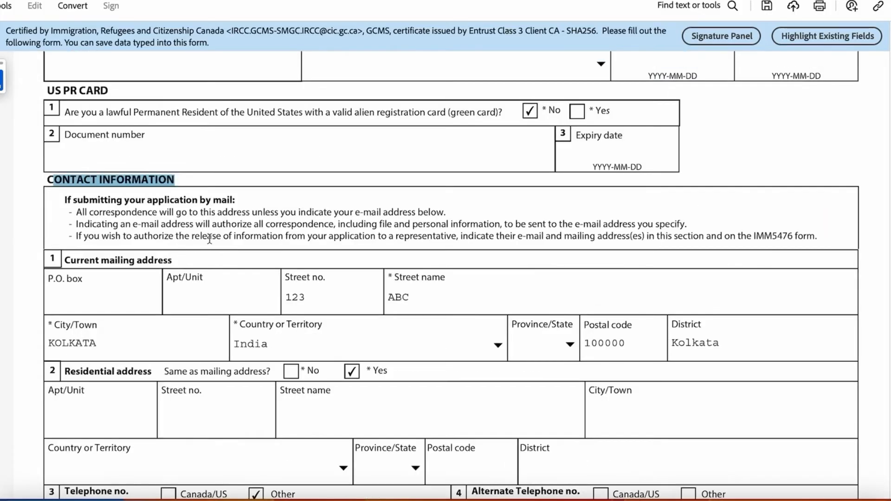
scroll(209, 239, down, 1)
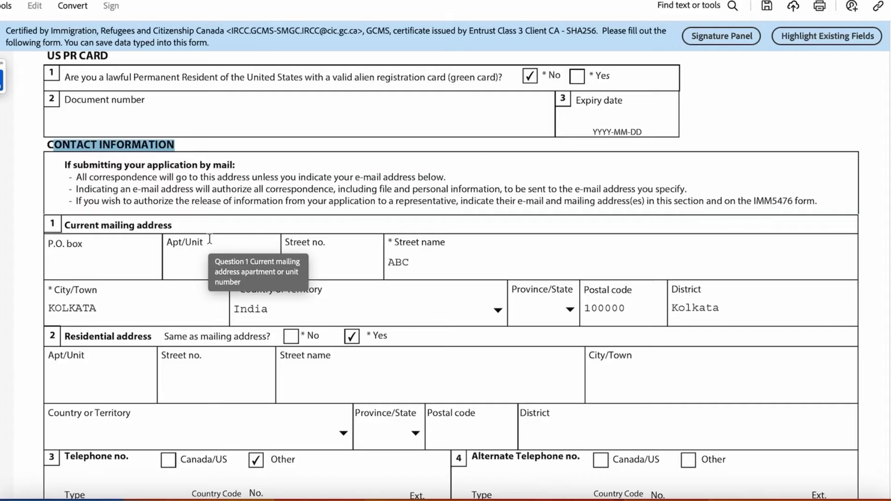
scroll(209, 240, down, 1)
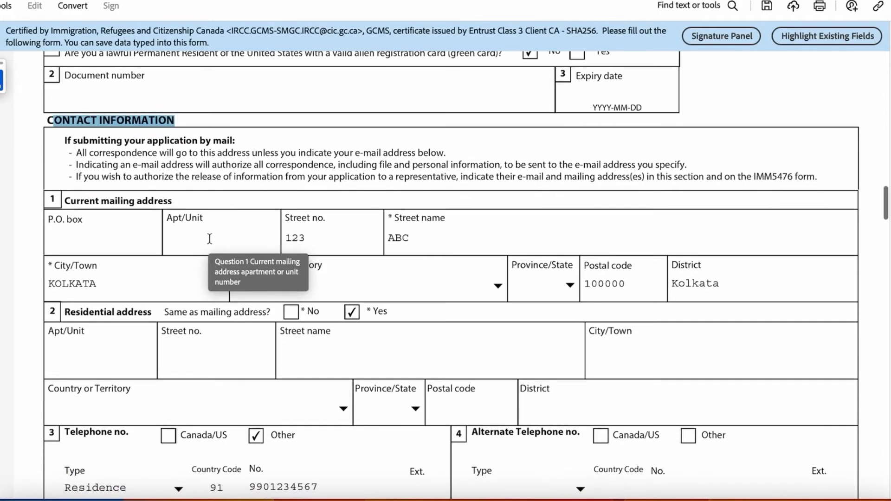
scroll(378, 358, down, 3)
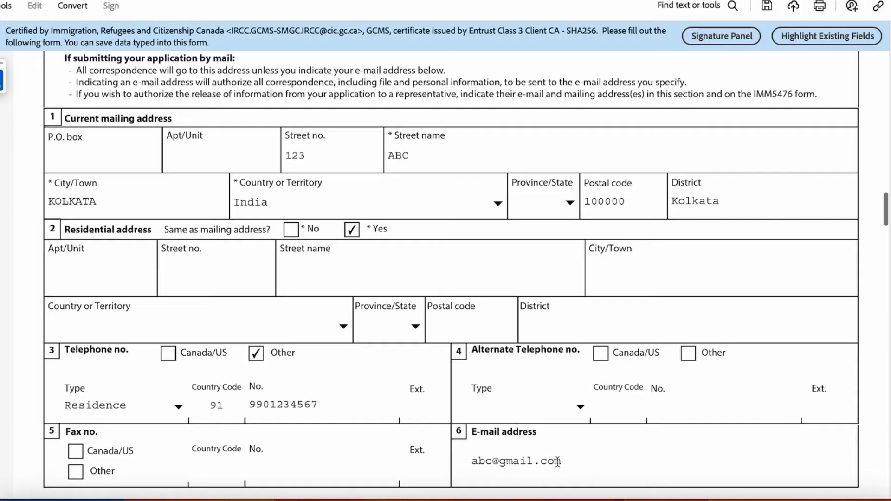
scroll(179, 195, up, 2)
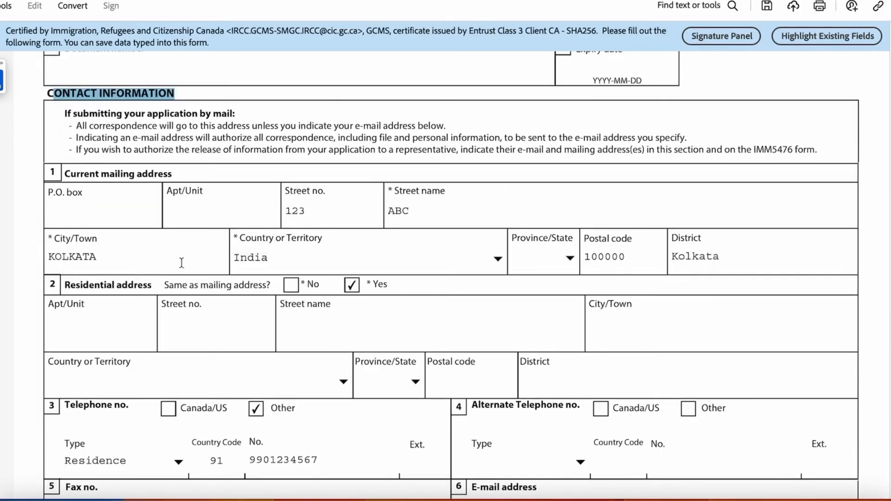
scroll(201, 255, up, 2)
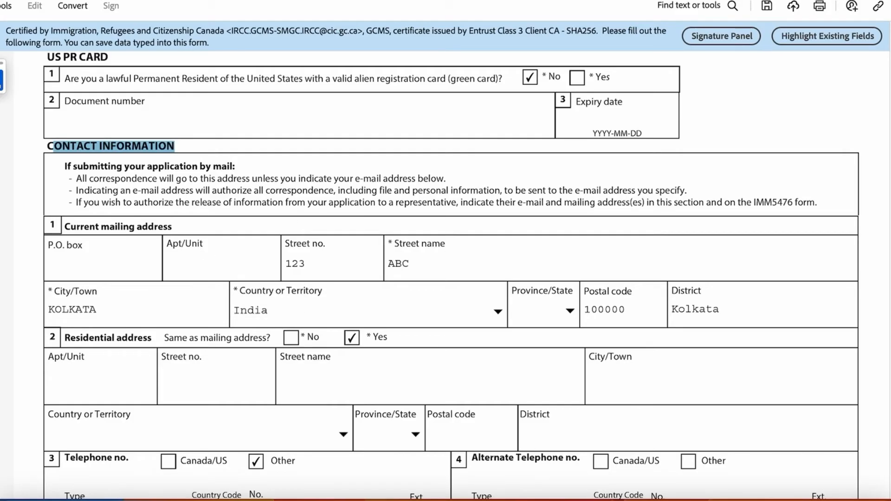
drag(76, 203, 668, 209)
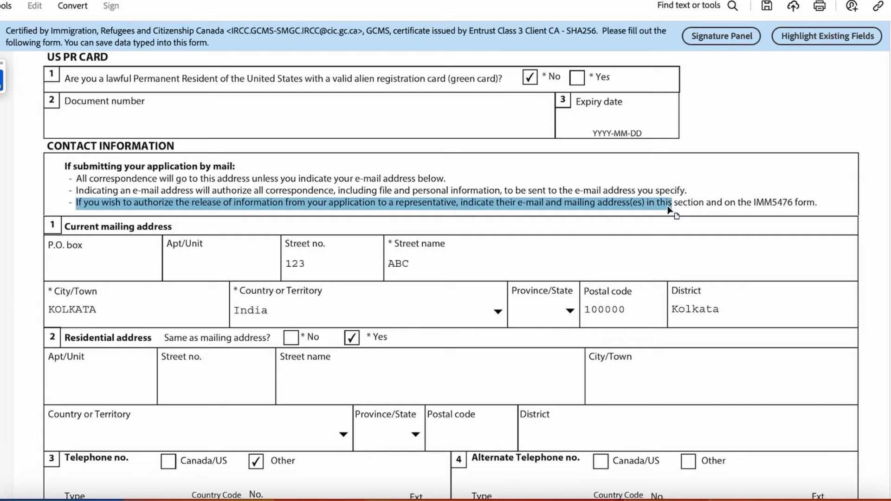
scroll(667, 207, down, 1)
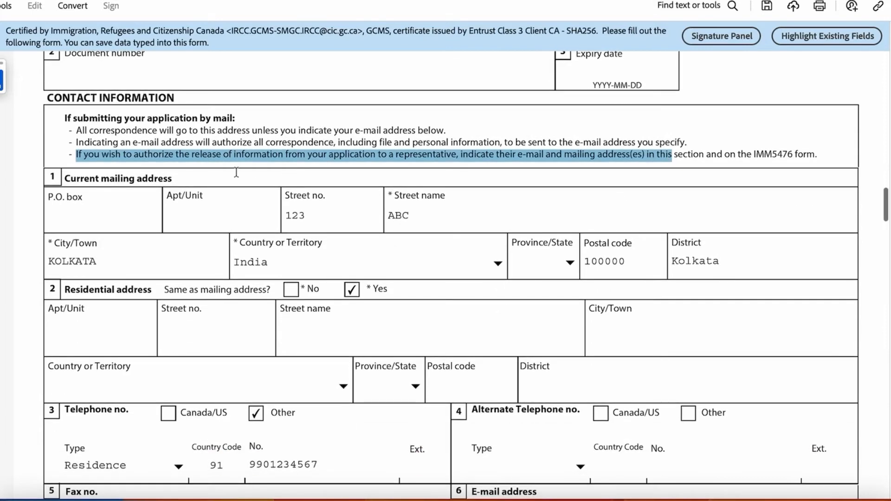
click(173, 181)
mouse_move(173, 181)
mouse_down()
mouse_move(101, 181)
mouse_move(168, 180)
mouse_up()
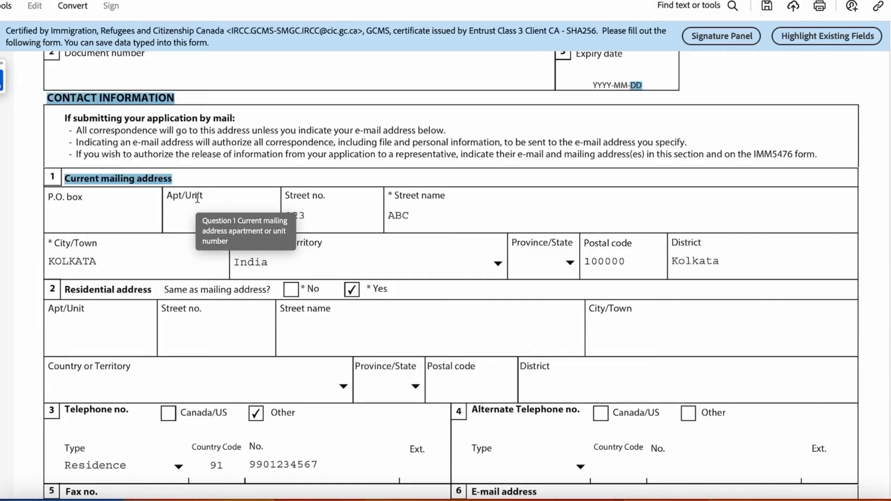
- Switch the question whether the residential address matches the mailing address to No, and set it back to Yes
scroll(197, 198, down, 2)
click(154, 231)
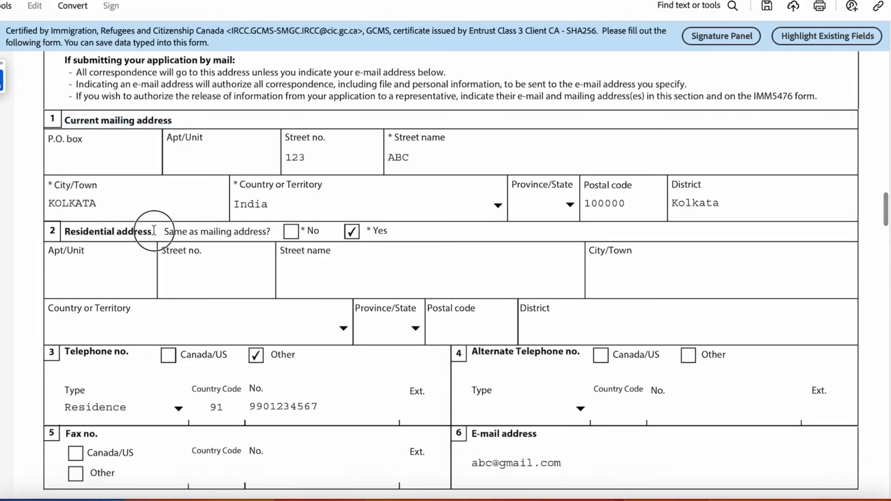
mouse_move(153, 231)
mouse_down()
mouse_move(103, 233)
mouse_move(143, 235)
mouse_up()
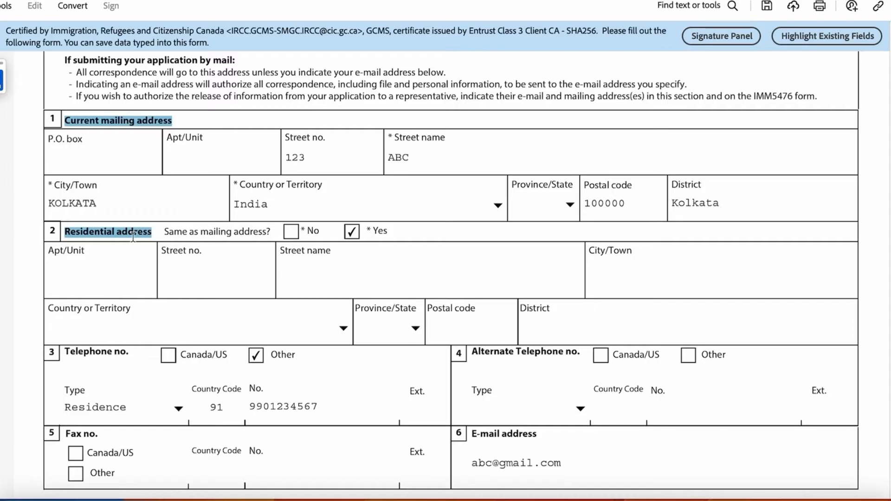
click(291, 231)
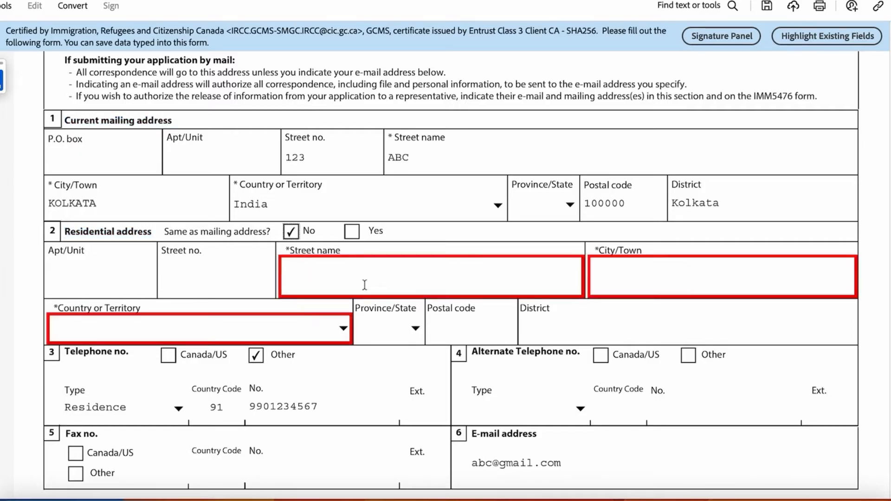
click(352, 231)
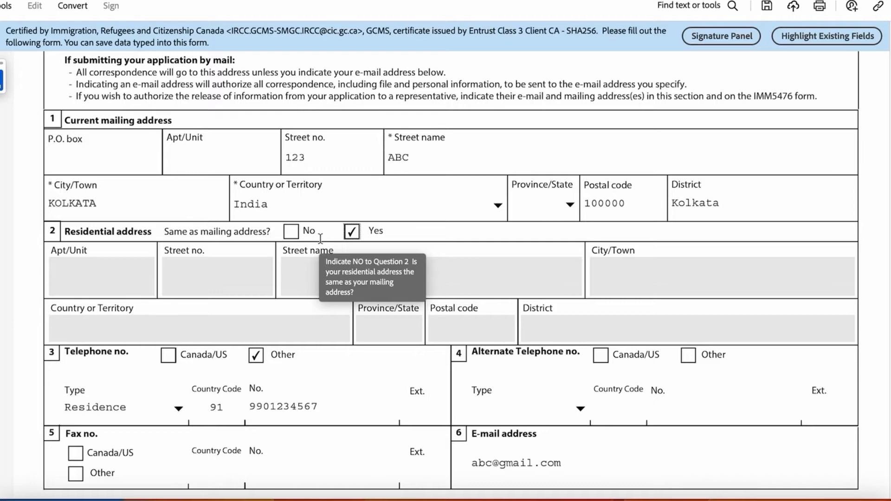
- Examine the telephone, alternate telephone, fax and e-mail questions, including the options for the telephone type
scroll(320, 239, down, 2)
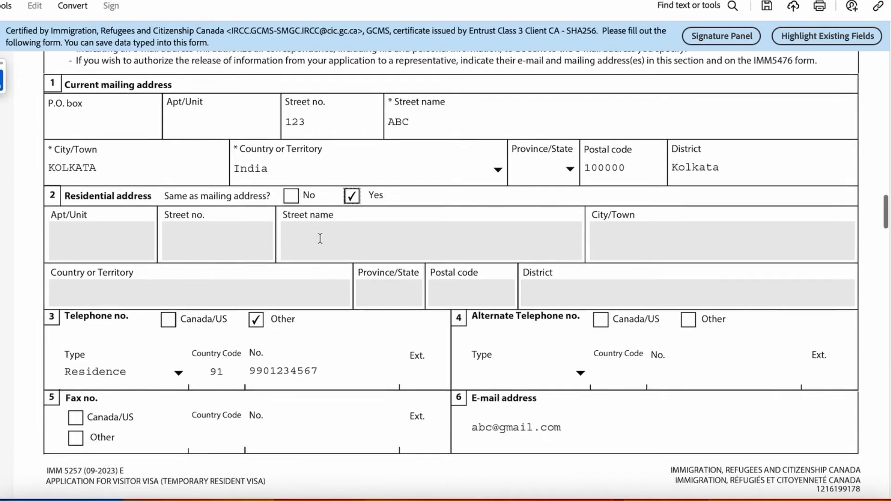
scroll(320, 238, down, 5)
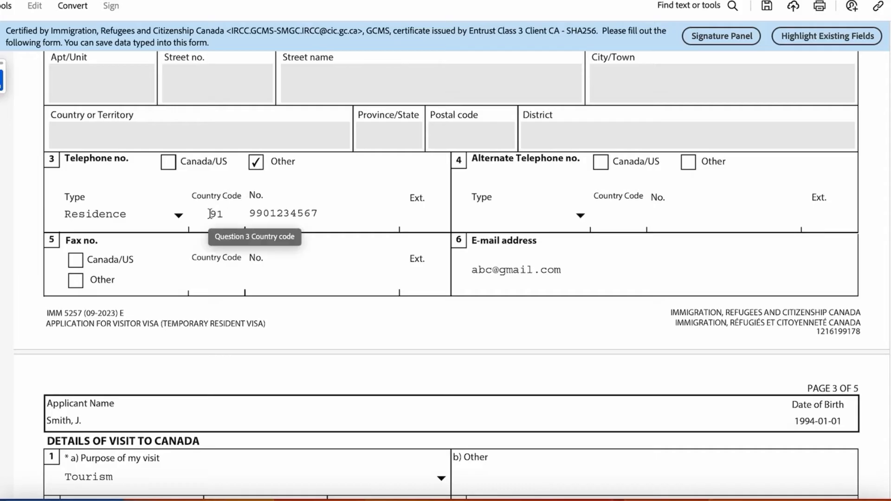
click(178, 218)
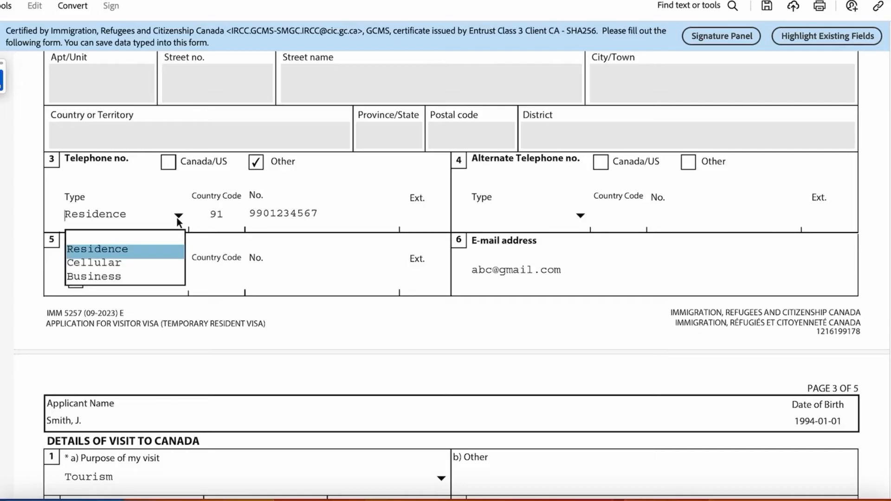
click(179, 220)
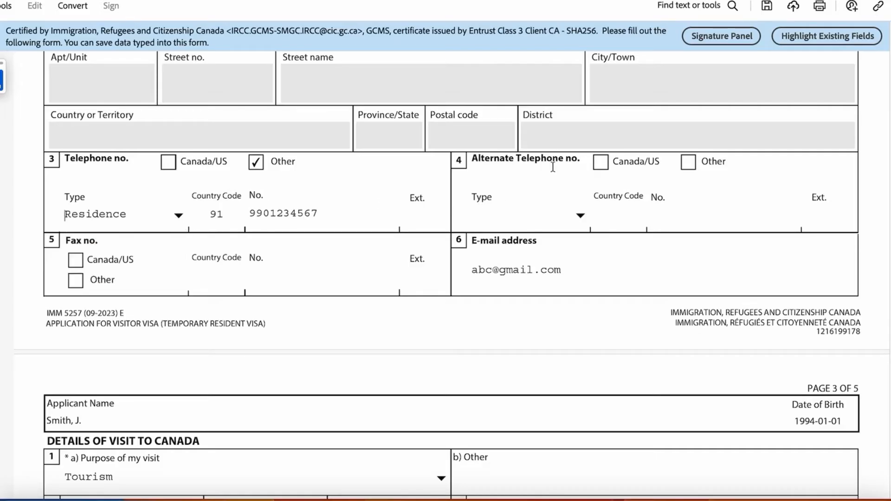
scroll(620, 205, down, 1)
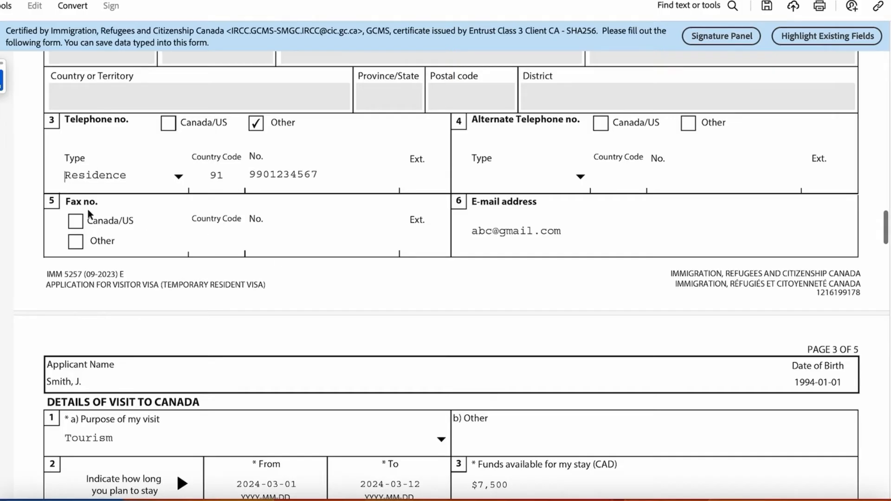
scroll(122, 240, down, 1)
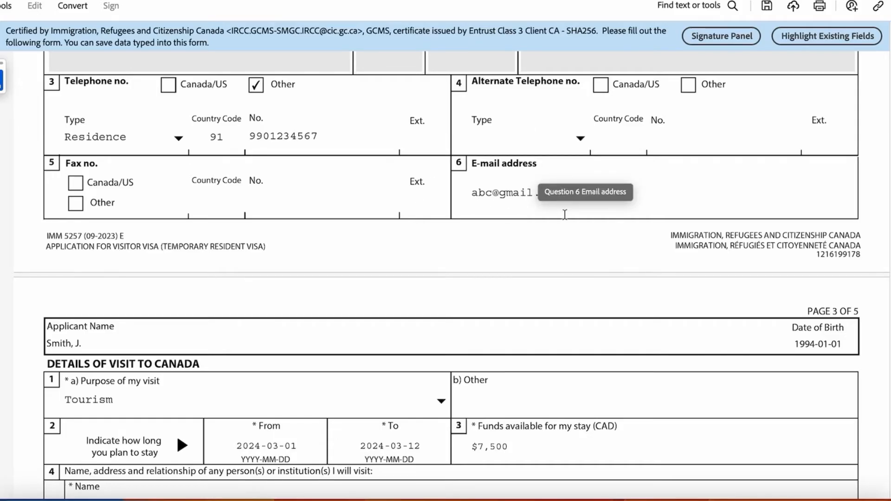
- Choose Tourism as the purpose of the visit in the Details of Visit to Canada section
scroll(565, 214, down, 1)
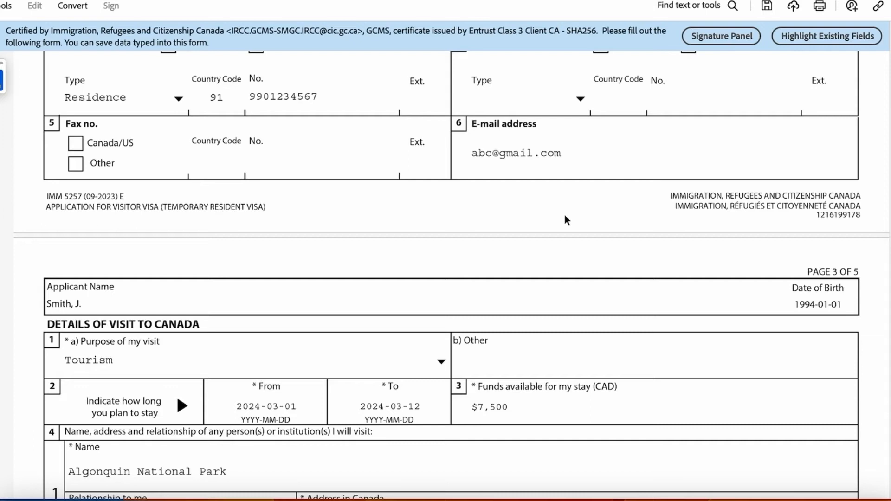
scroll(565, 220, down, 4)
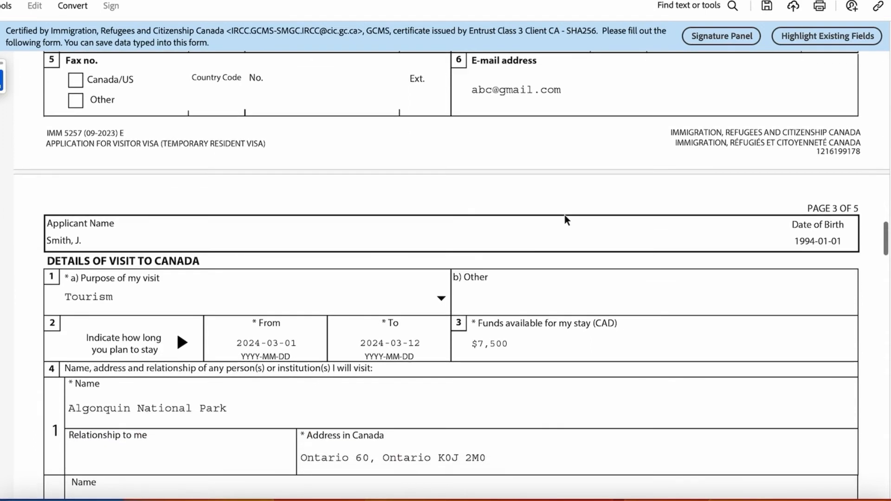
scroll(565, 217, down, 2)
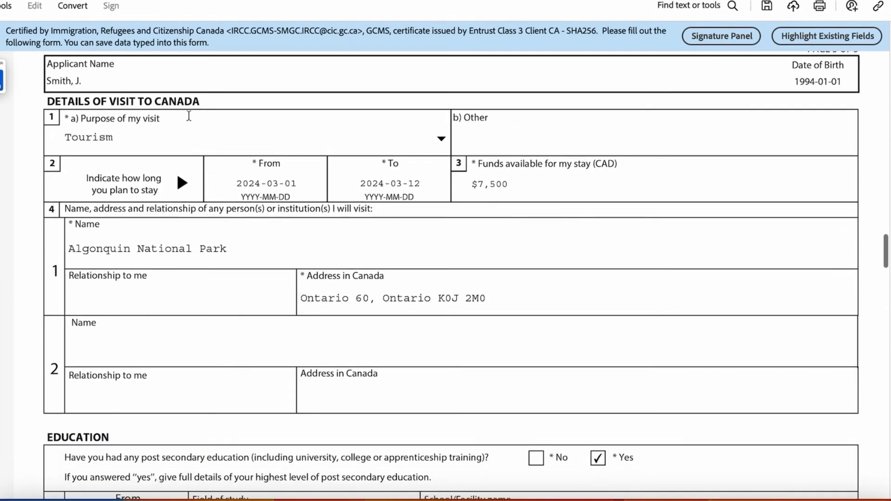
click(441, 140)
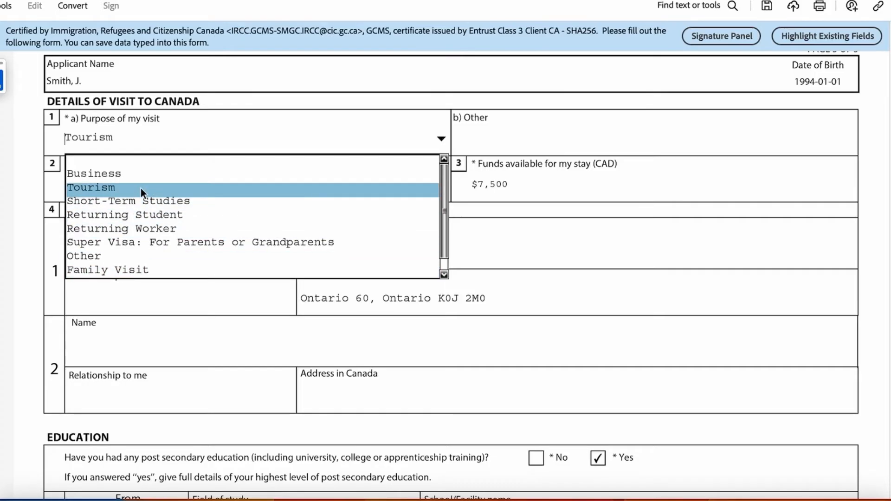
scroll(138, 221, down, 3)
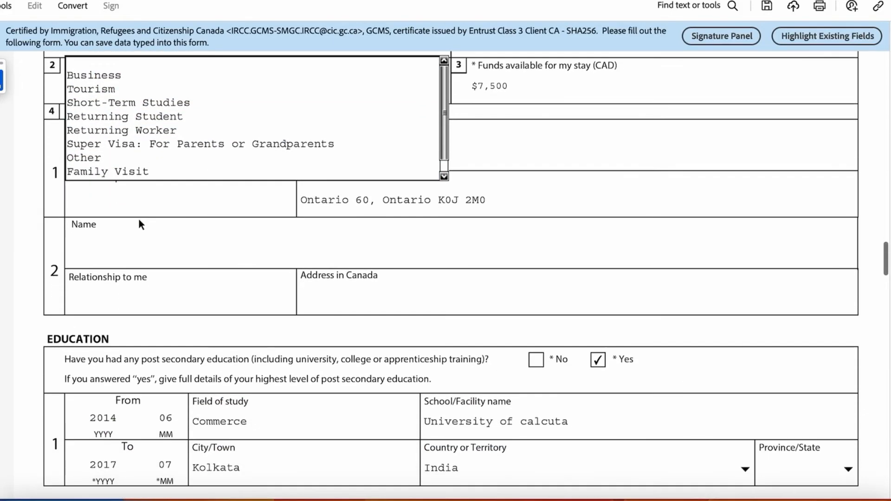
scroll(161, 164, up, 2)
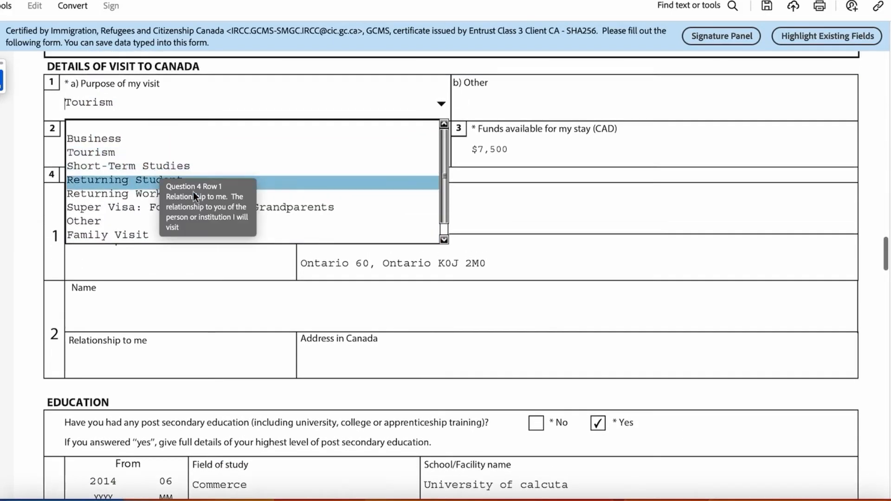
click(130, 152)
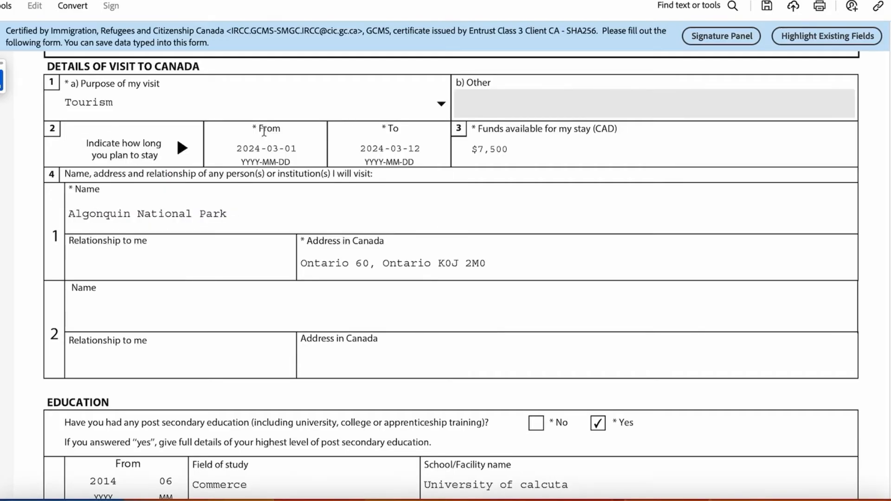
- Examine the planned stay dates, the funds available in CAD, and question 4 on the persons or institutions visited
scroll(378, 126, down, 1)
scroll(179, 116, up, 2)
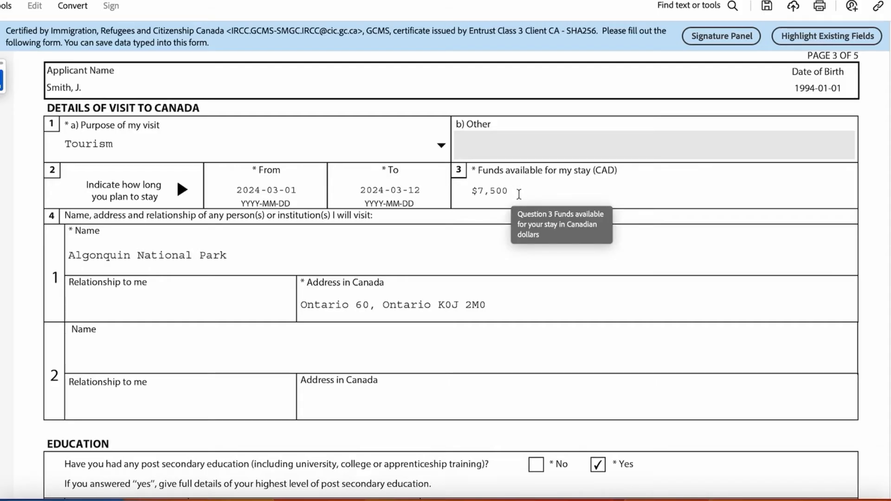
drag(479, 172, 616, 172)
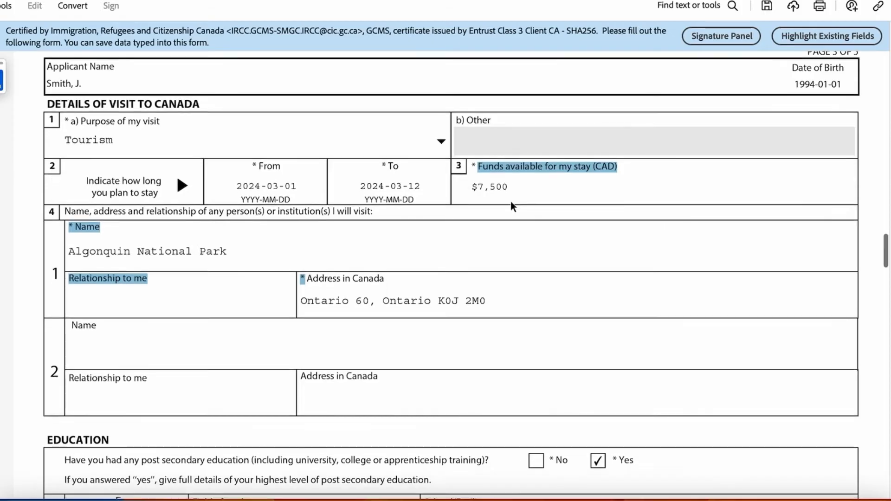
scroll(510, 201, down, 1)
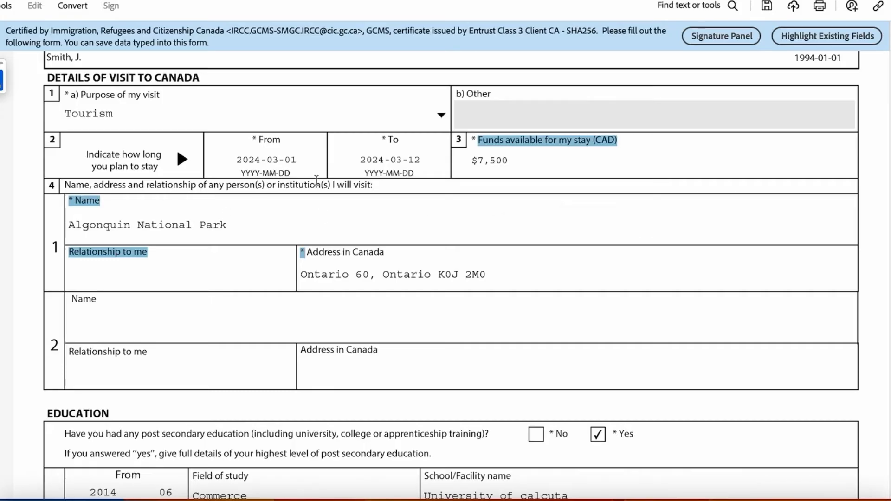
mouse_move(377, 186)
mouse_down()
mouse_move(321, 187)
mouse_move(378, 187)
mouse_up()
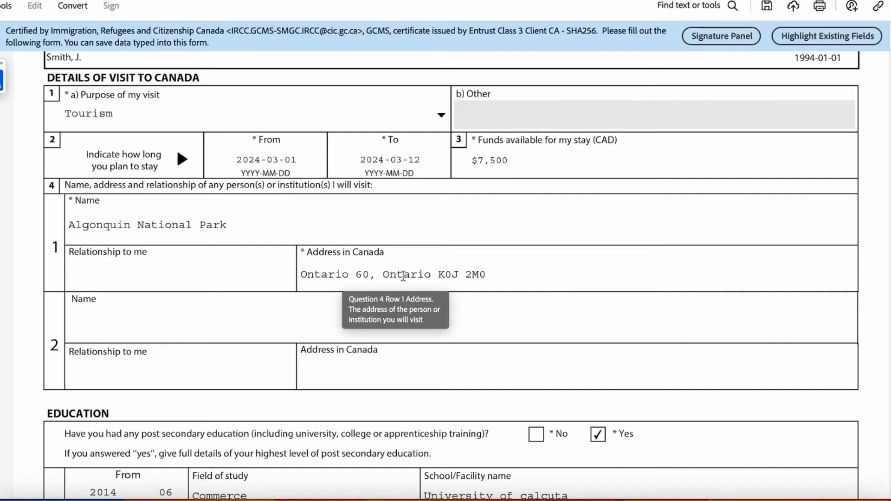
- Examine the Education section's post secondary question and its fields for study dates, field of study, school and location
scroll(403, 276, down, 5)
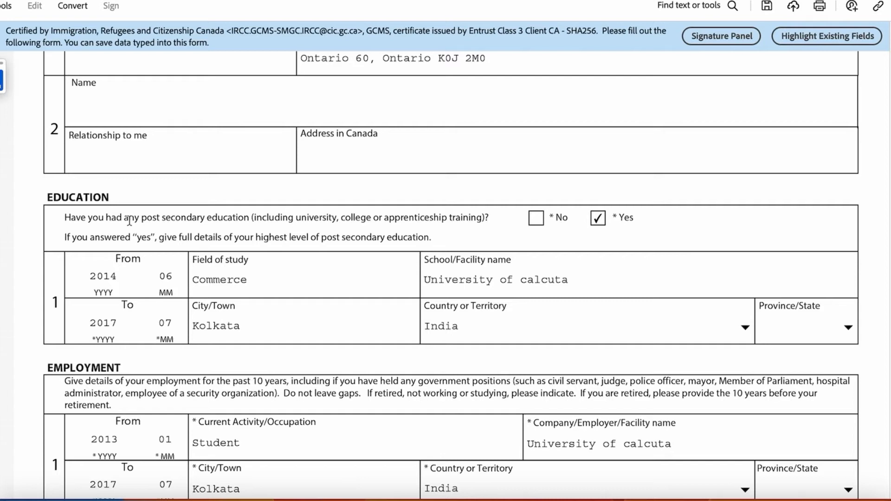
mouse_move(140, 219)
mouse_down()
mouse_move(187, 219)
mouse_move(143, 217)
mouse_up()
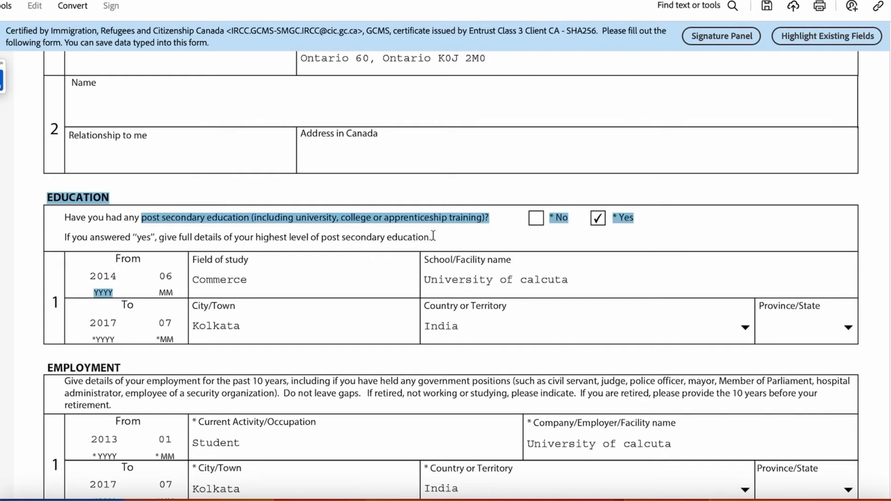
drag(434, 235, 242, 246)
click(289, 242)
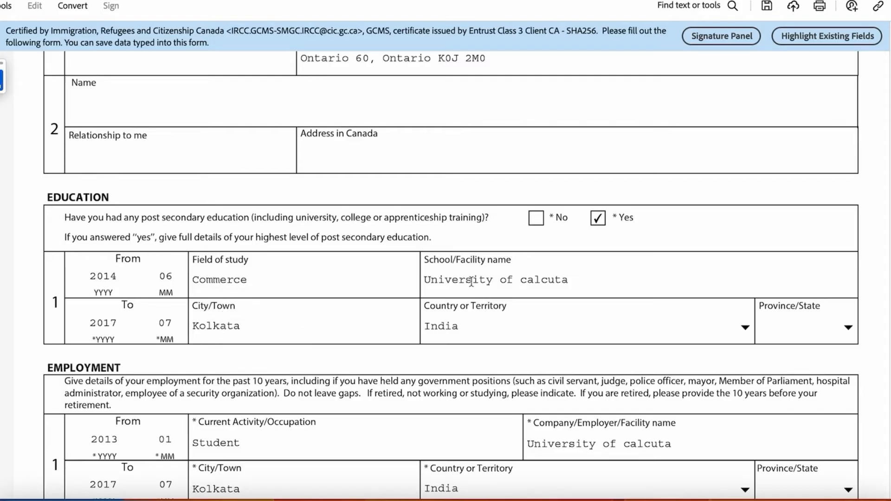
- Examine the Employment section's instructions on the past 10 years and its records of dates, occupation, employer and location
scroll(487, 331, down, 2)
scroll(486, 329, down, 1)
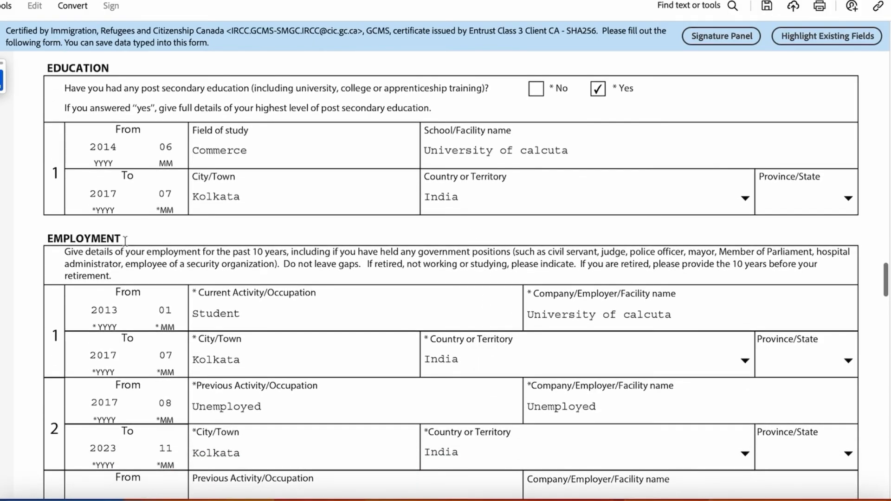
scroll(112, 240, down, 2)
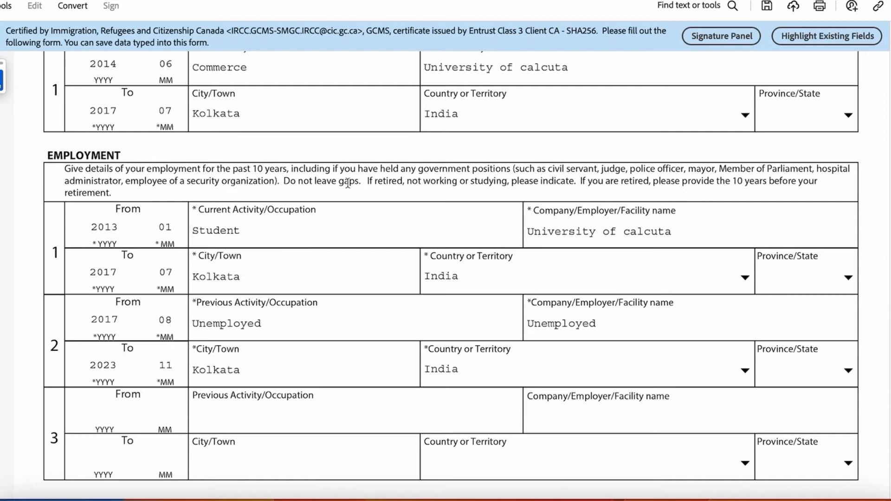
drag(362, 181, 199, 158)
click(289, 171)
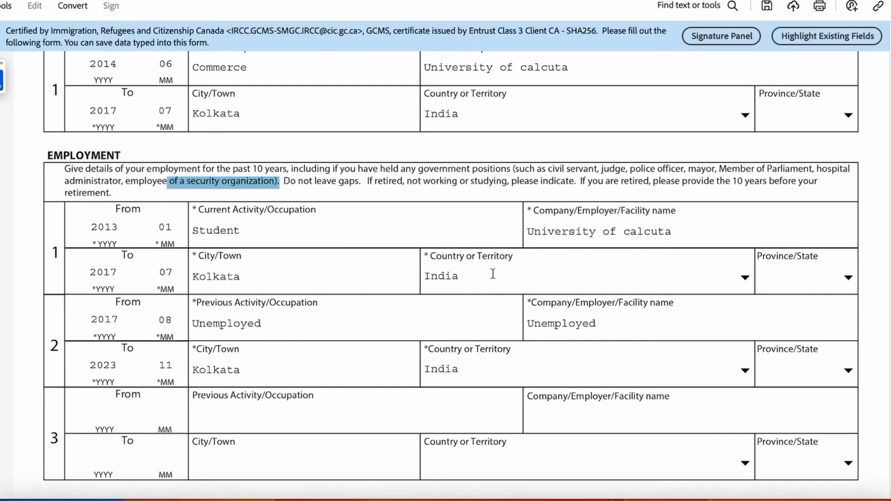
scroll(493, 274, down, 2)
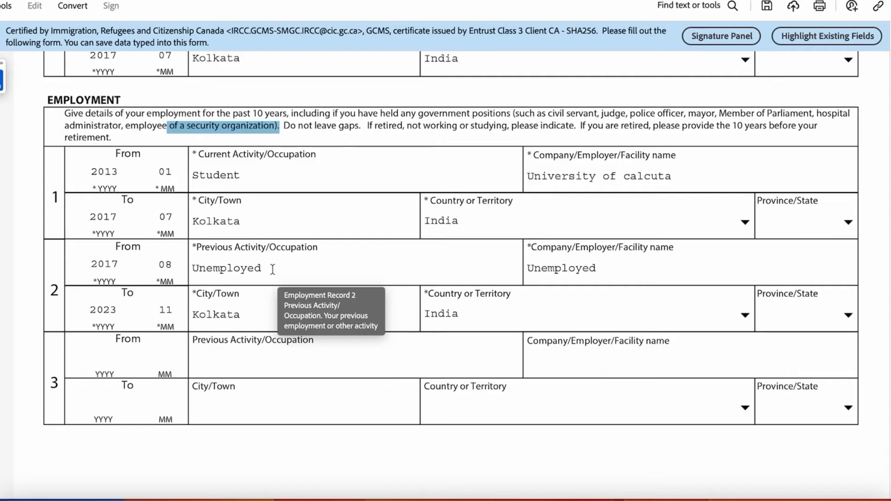
- Replace the previous activity/occupation in employment record 2 with Auditor
drag(273, 269, 192, 268)
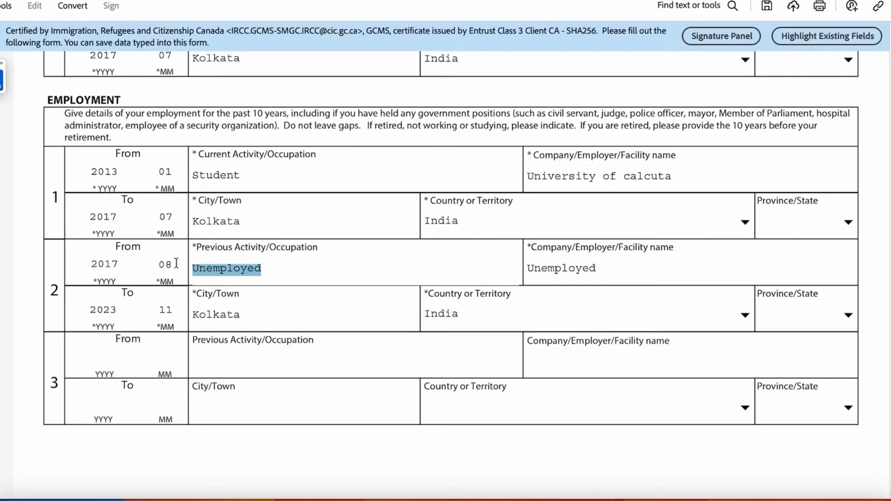
key(BackSpace)
text(Aud)
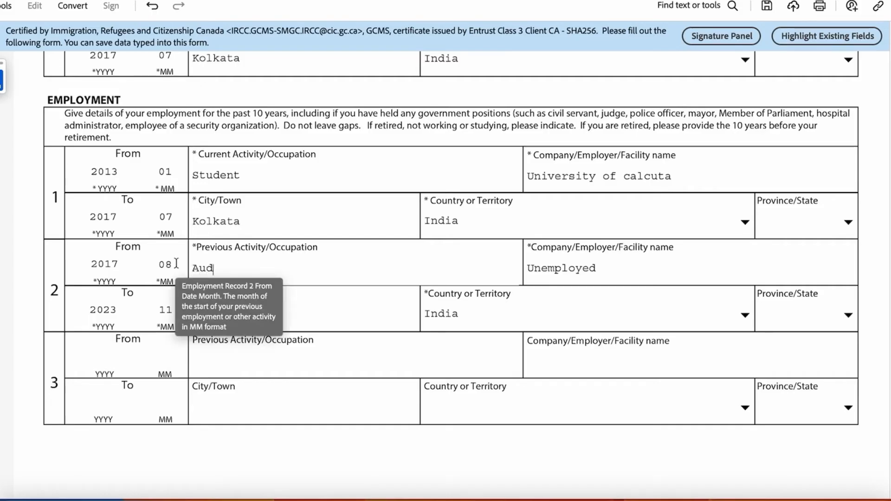
text(itor)
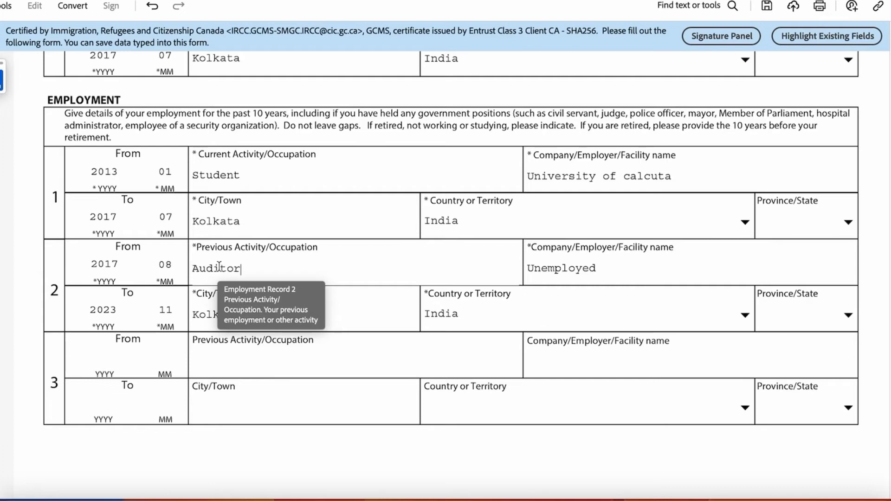
- Set the previous activity/occupation in employment record 2 to Employed
key(BackSpace)
key(BackSpace)
key(BackSpace)
key(BackSpace)
key(BackSpace)
key(BackSpace)
key(BackSpace)
text(Employed)
- Examine Background Information questions 1 and 2 on health, past status in Canada, visa refusals and previous applications
scroll(310, 370, down, 2)
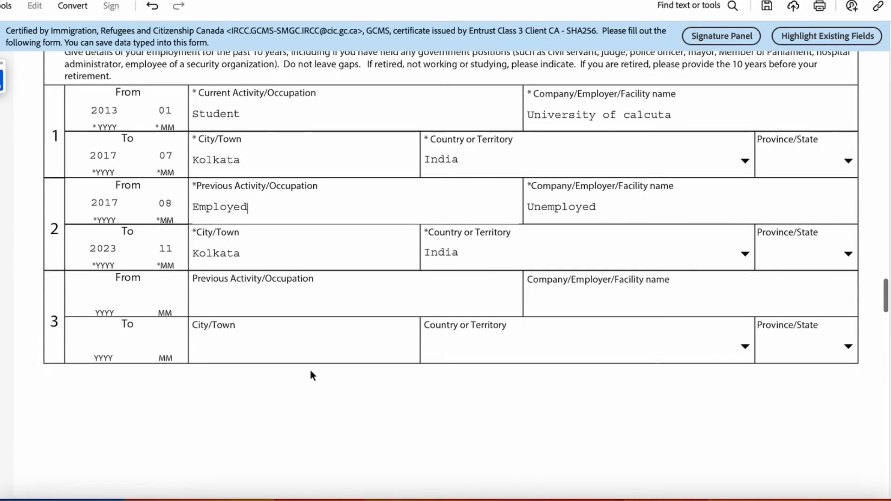
scroll(310, 370, down, 10)
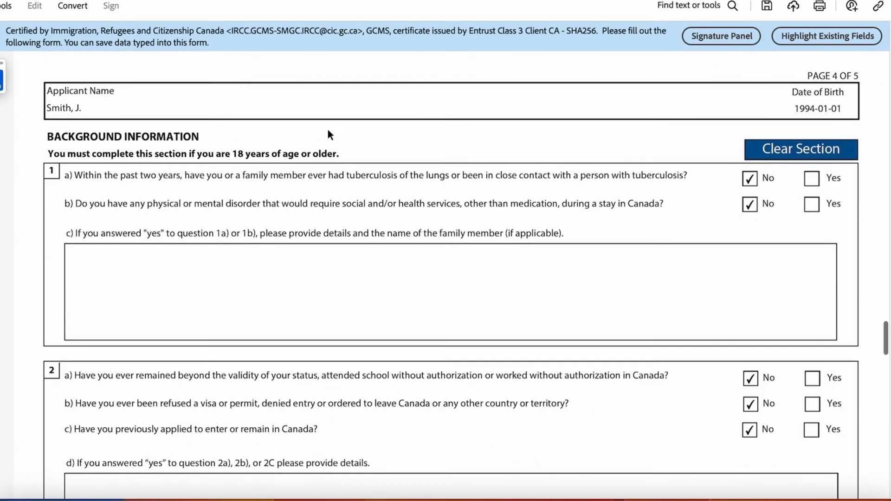
scroll(328, 135, up, 2)
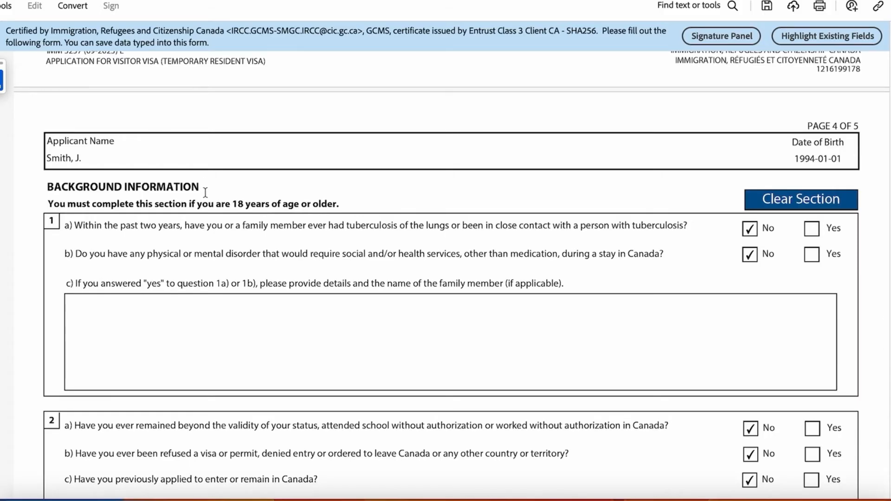
scroll(205, 192, down, 3)
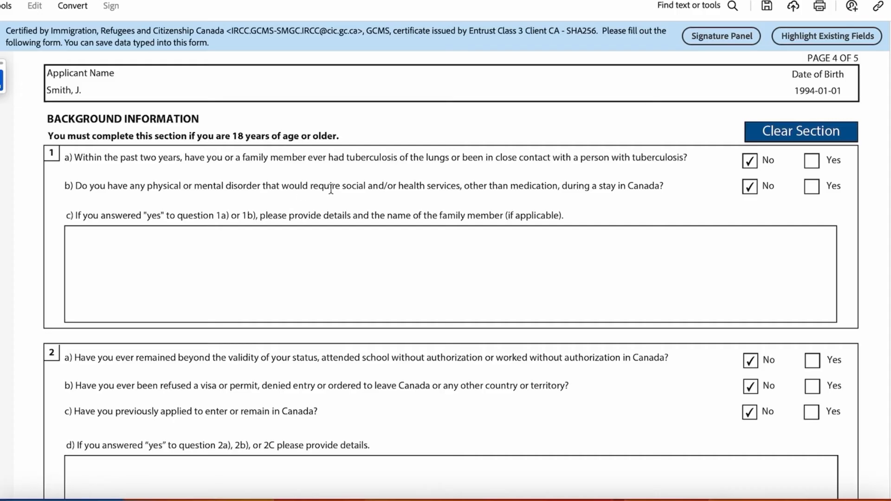
scroll(767, 201, down, 3)
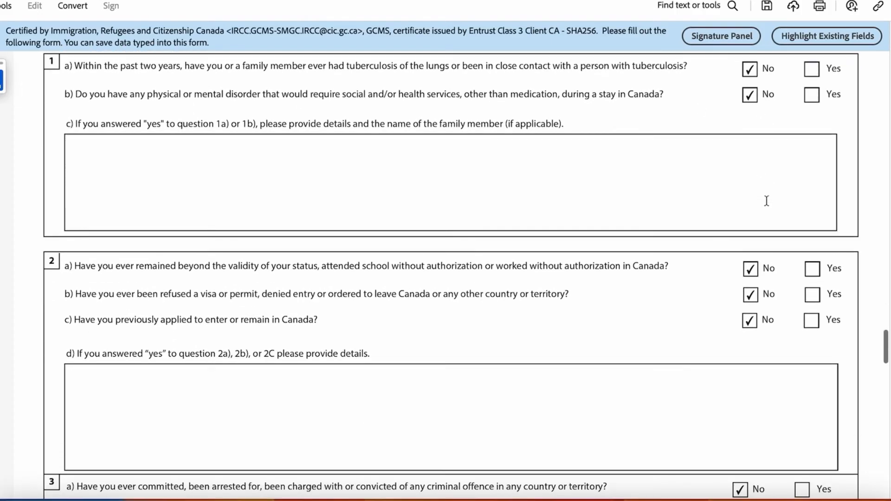
scroll(353, 241, down, 2)
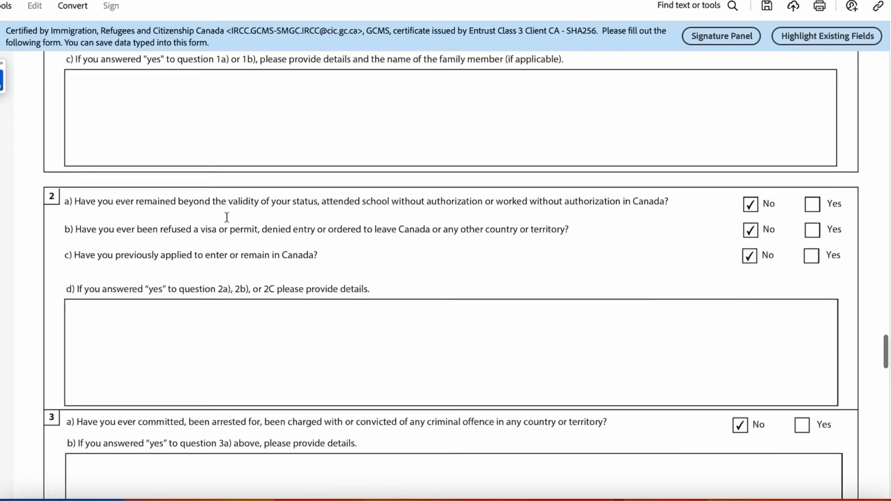
scroll(227, 217, down, 1)
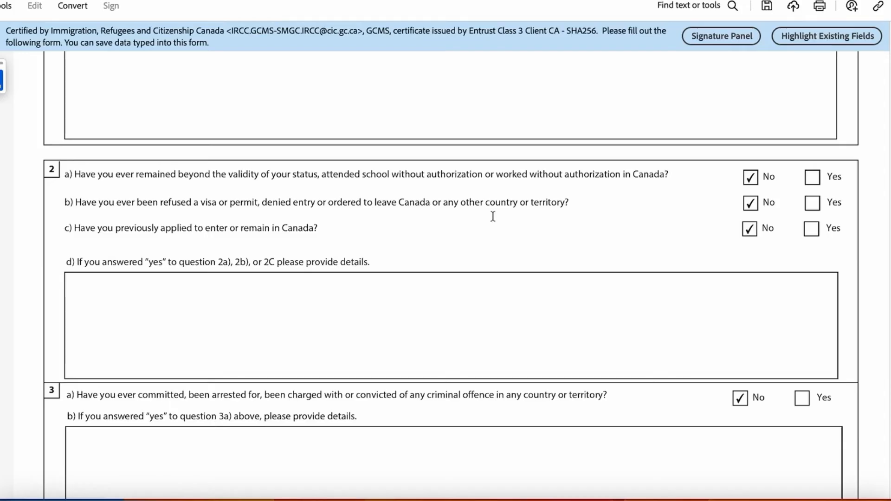
- Try answering Yes to background question 2b on visa refusals, enter its details field, and restore the answer to No
click(812, 204)
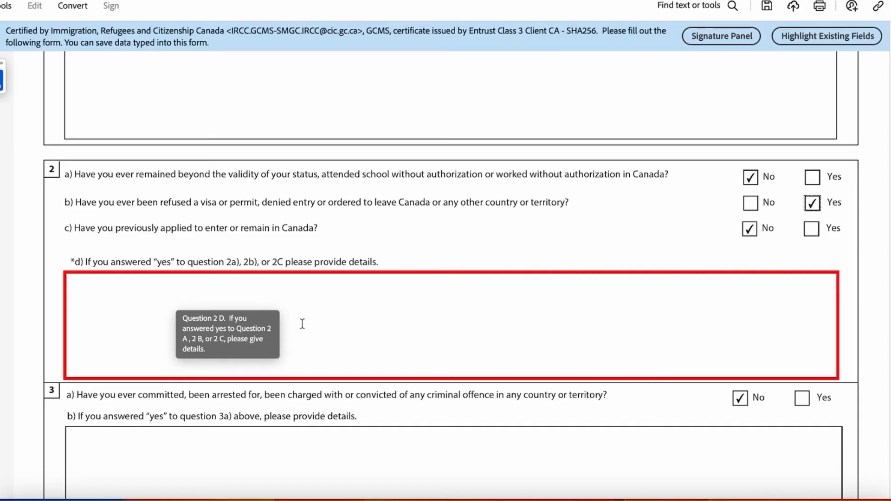
click(238, 306)
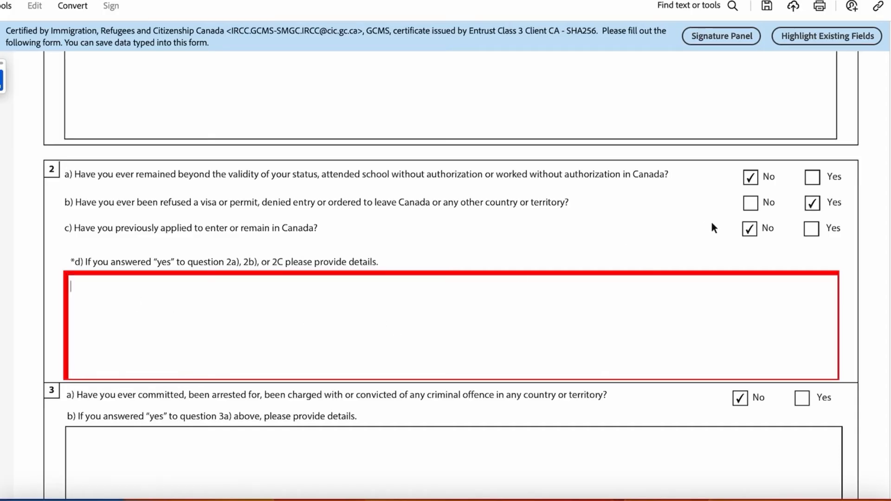
click(749, 204)
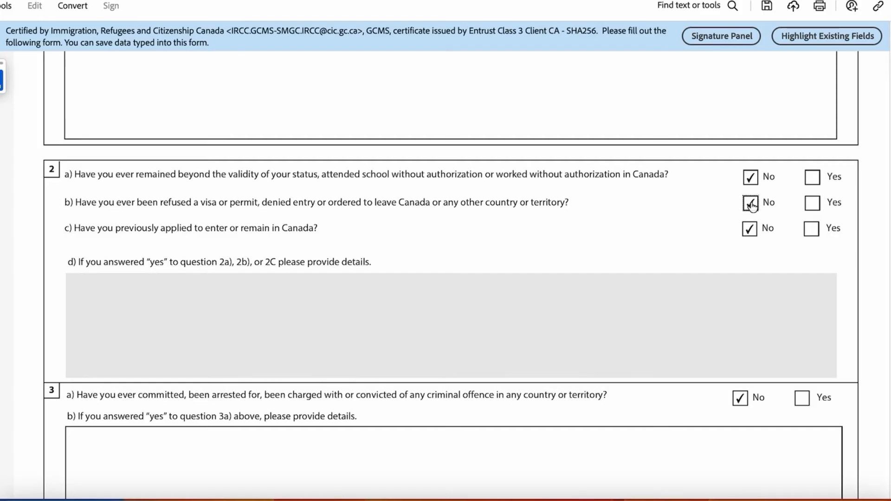
- Examine background questions 3 to 6 on criminal offences, military service, political associations and ill treatment of prisoners or civilians
scroll(752, 205, down, 1)
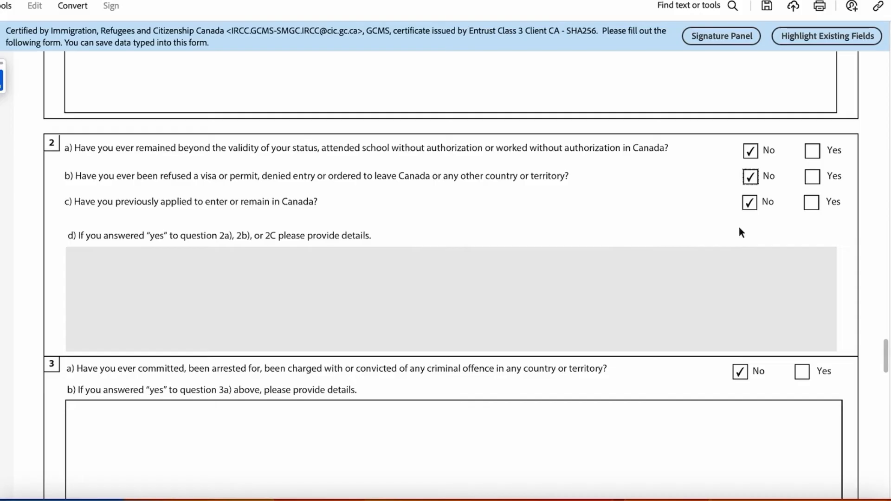
scroll(762, 211, down, 5)
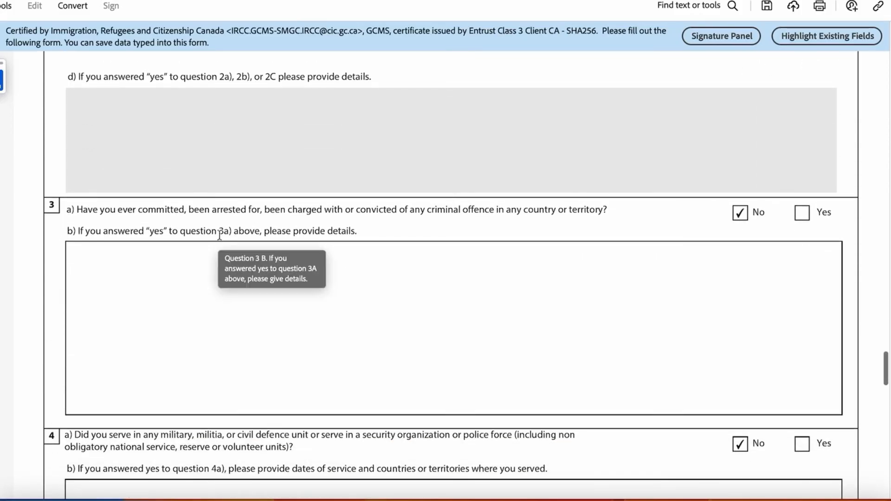
scroll(220, 235, down, 1)
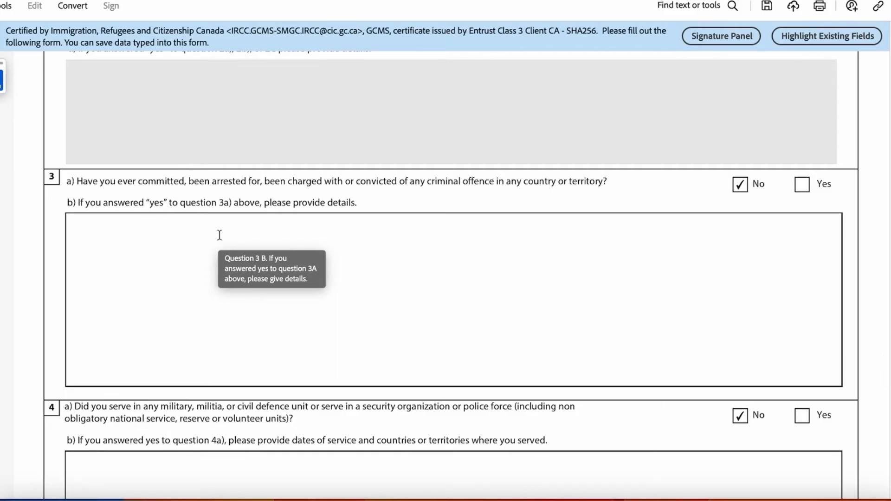
scroll(639, 318, down, 3)
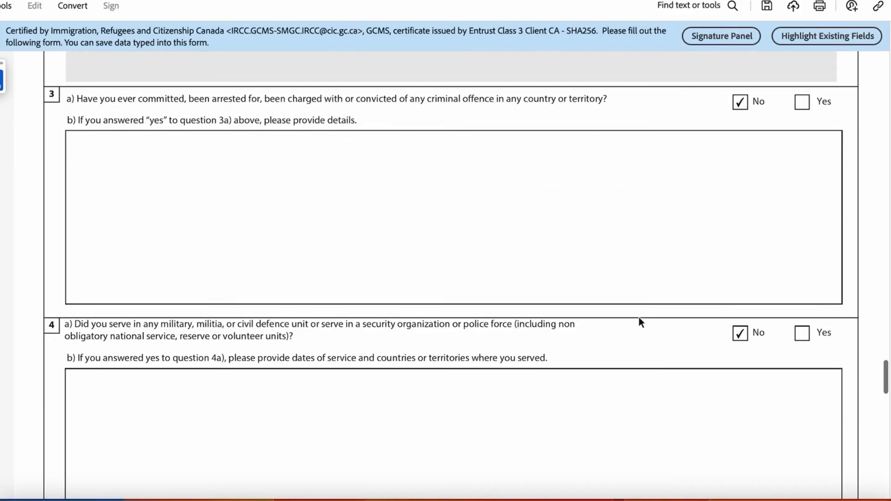
scroll(638, 318, down, 1)
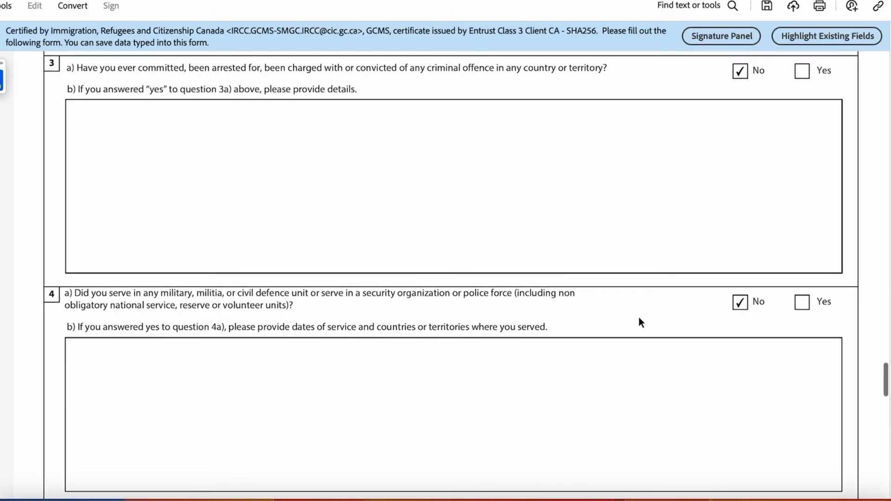
scroll(697, 278, down, 6)
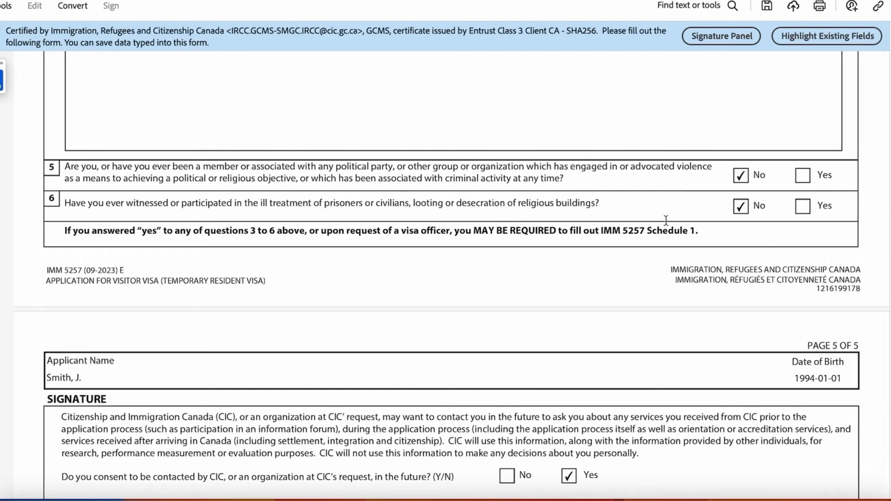
- Examine the Signature section's consent question, signature and date fields, and the privacy notice below them
scroll(763, 215, down, 2)
scroll(763, 216, down, 5)
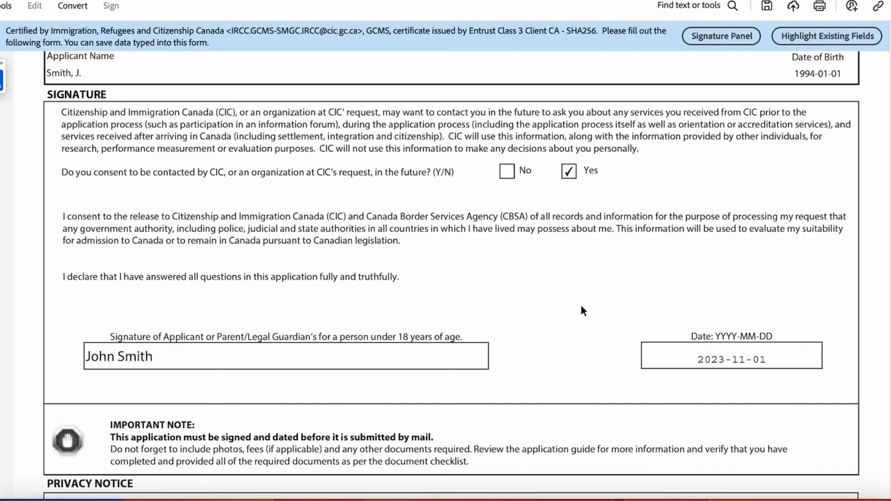
scroll(581, 304, down, 1)
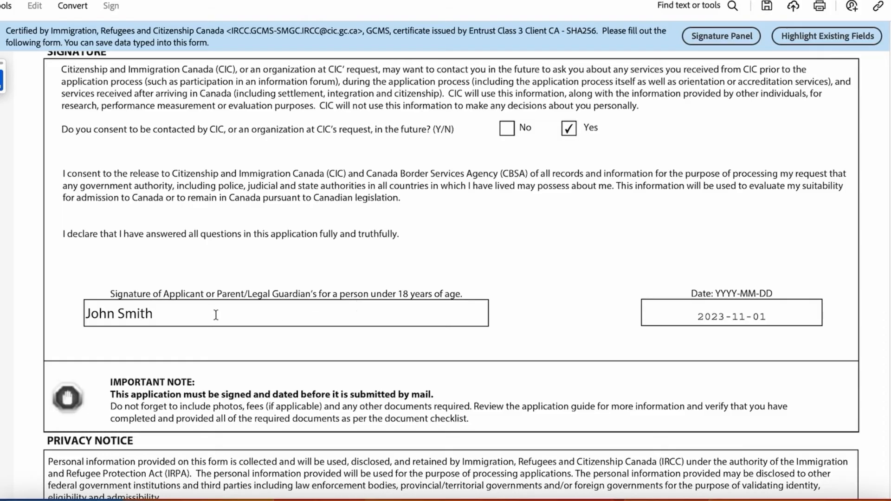
scroll(216, 315, down, 1)
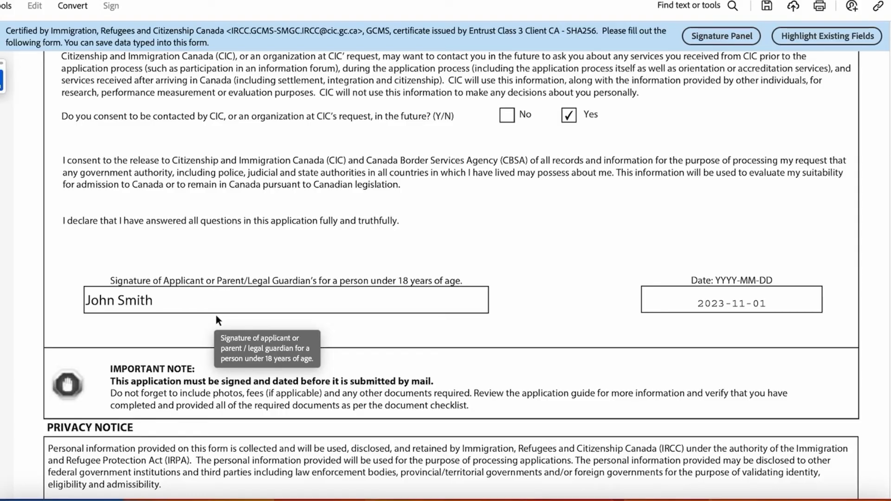
scroll(215, 313, down, 8)
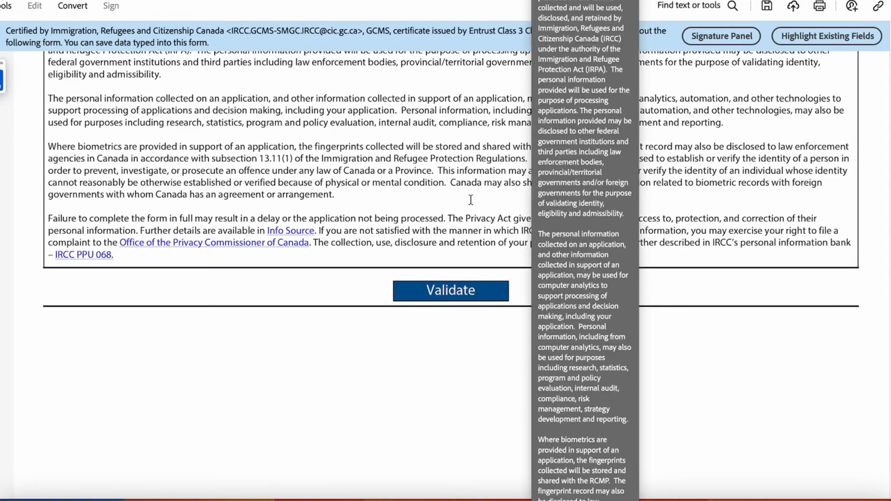
scroll(471, 200, up, 7)
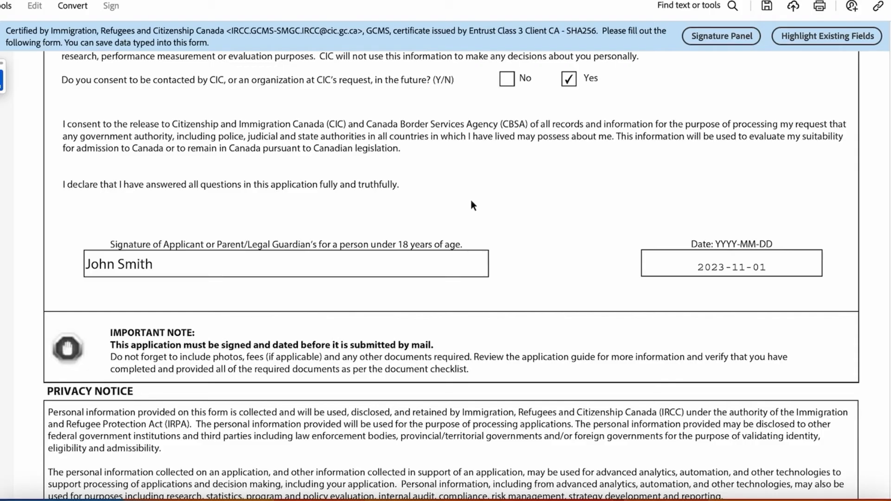
- Delete and retype the last letter of the applicant's name in the signature field
click(168, 263)
key(BackSpace)
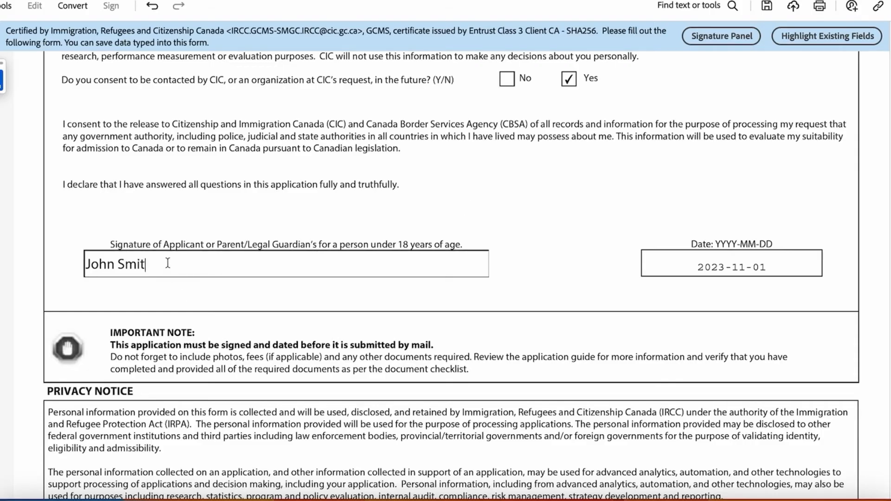
text(h)
- Examine the Validated status on page 1 and the Validate button at the end of the form
scroll(403, 325, down, 6)
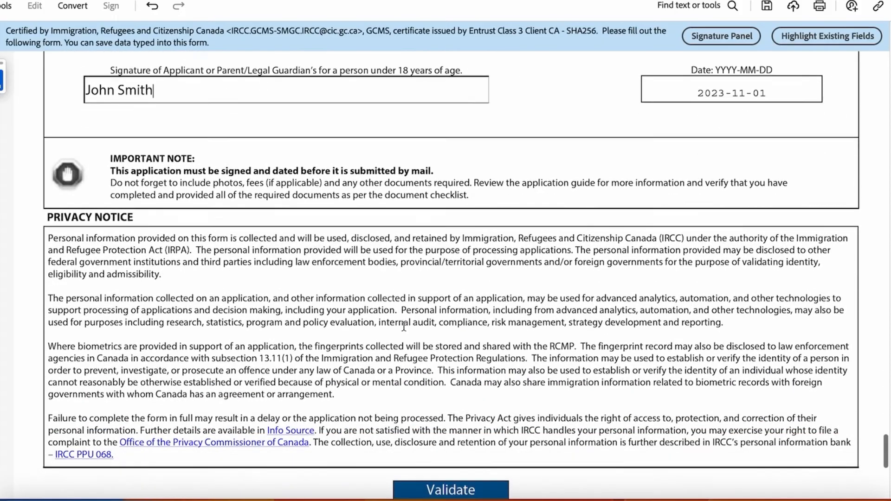
scroll(404, 327, up, 20)
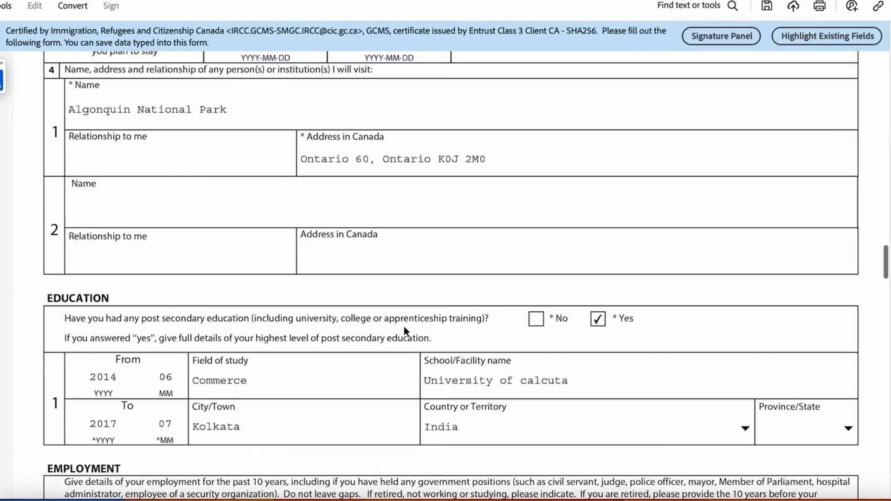
scroll(404, 327, up, 20)
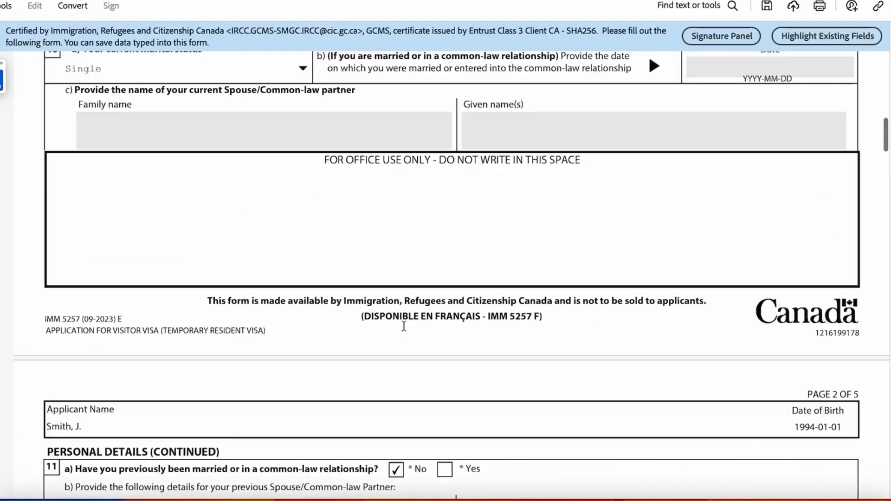
scroll(403, 327, down, 20)
scroll(403, 328, up, 20)
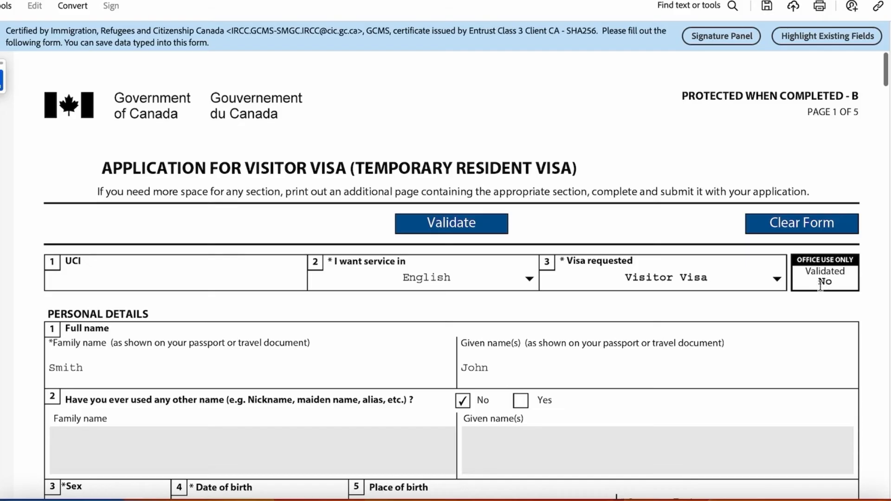
scroll(724, 342, down, 20)
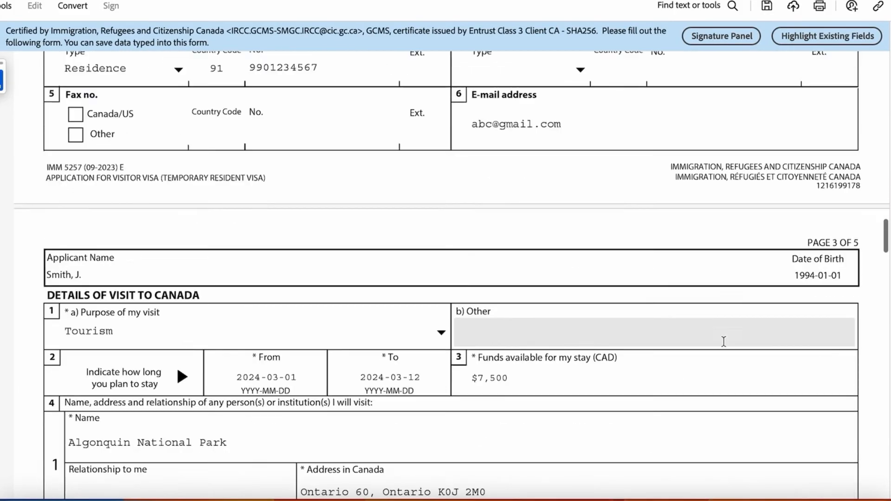
scroll(723, 341, down, 20)
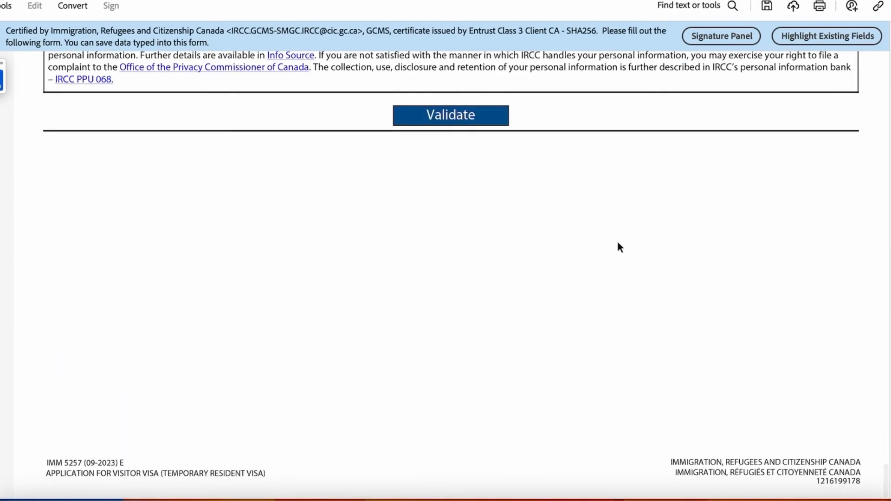
- Validate the completed visitor visa form, dismiss the confirmation and check the Validated field on page 1
click(460, 121)
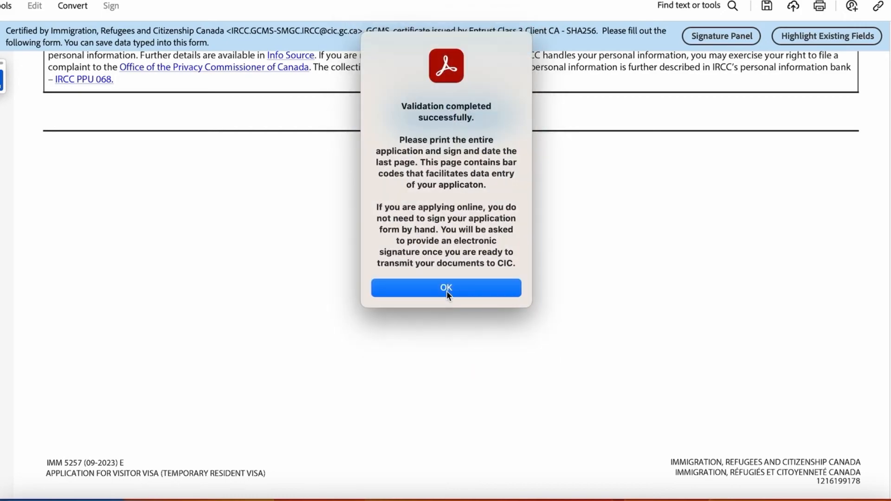
click(457, 288)
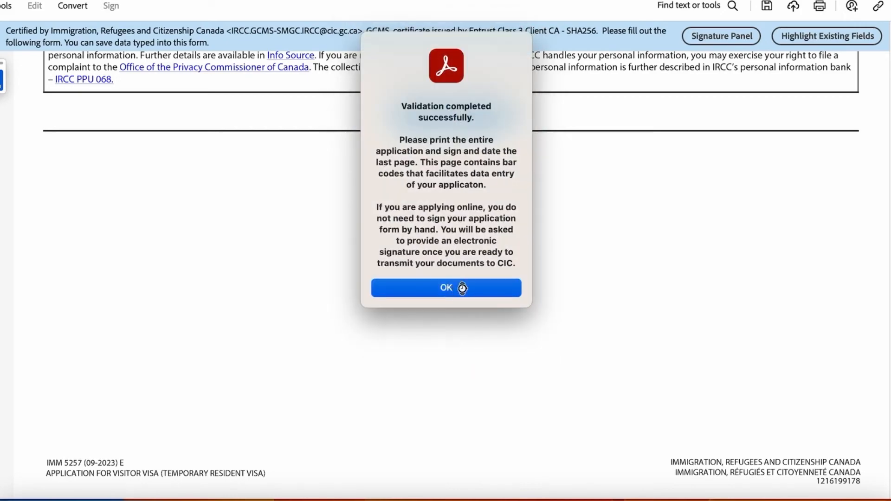
scroll(584, 264, up, 20)
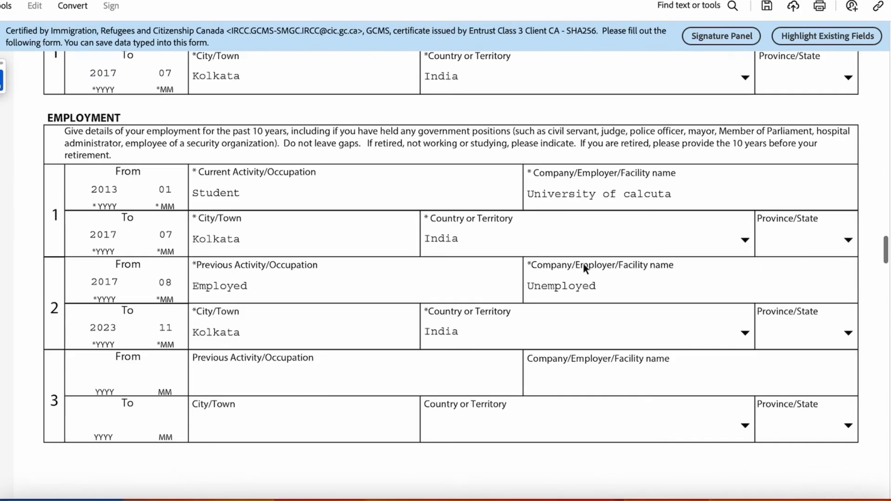
scroll(583, 264, up, 15)
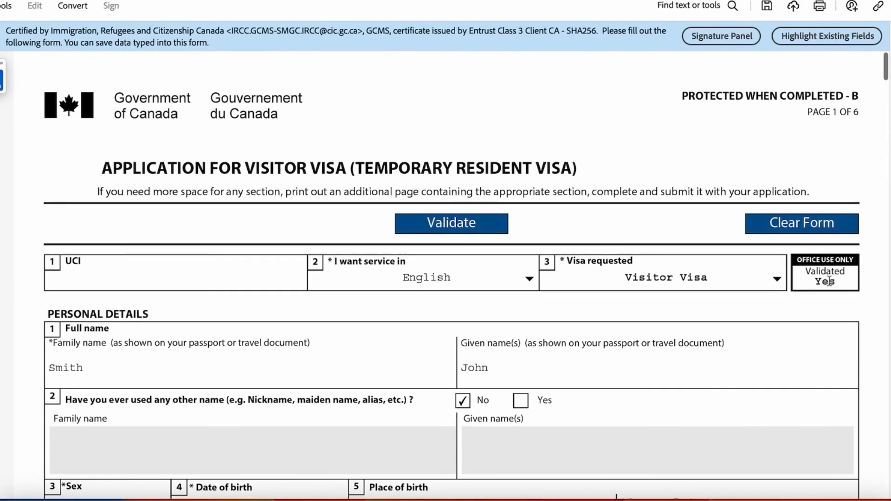
- Examine the barcode page at the end of the validated form
scroll(643, 322, down, 20)
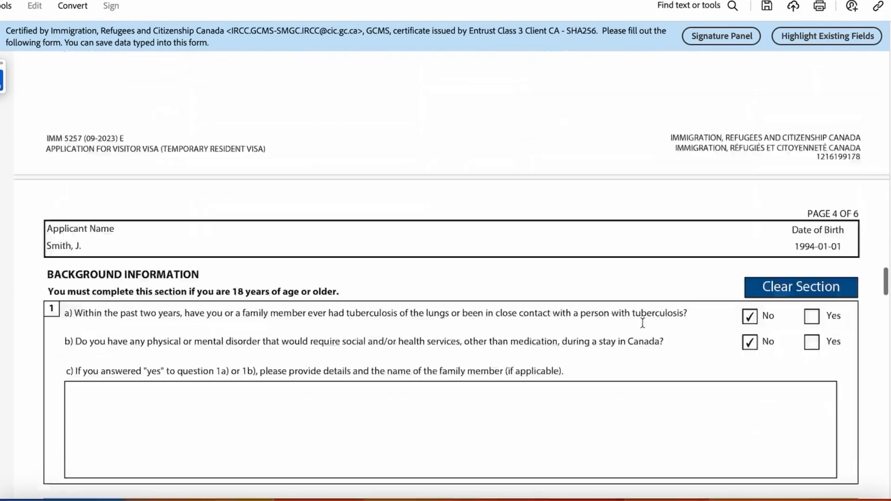
scroll(642, 322, down, 20)
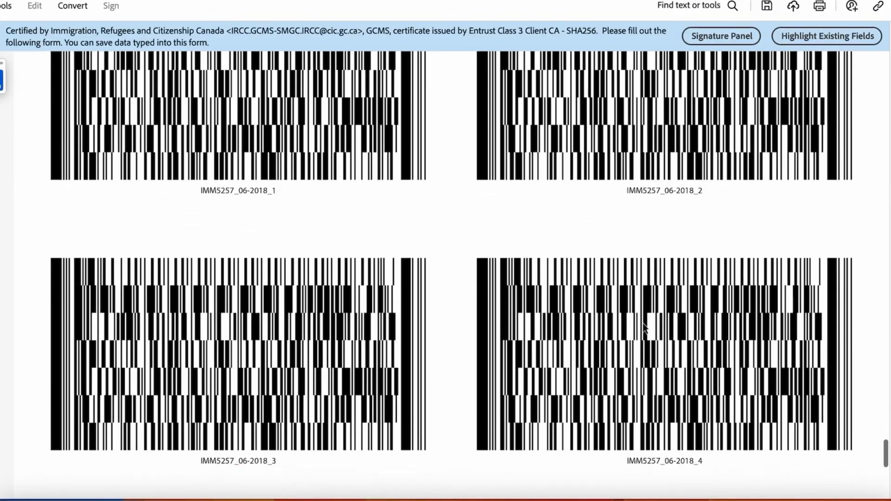
scroll(645, 328, down, 8)
scroll(644, 327, up, 18)
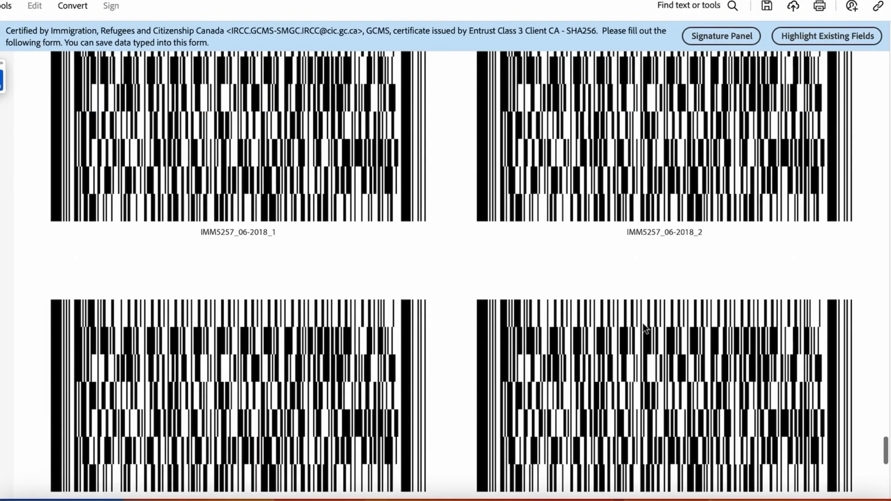
scroll(643, 324, up, 4)
scroll(643, 324, down, 4)
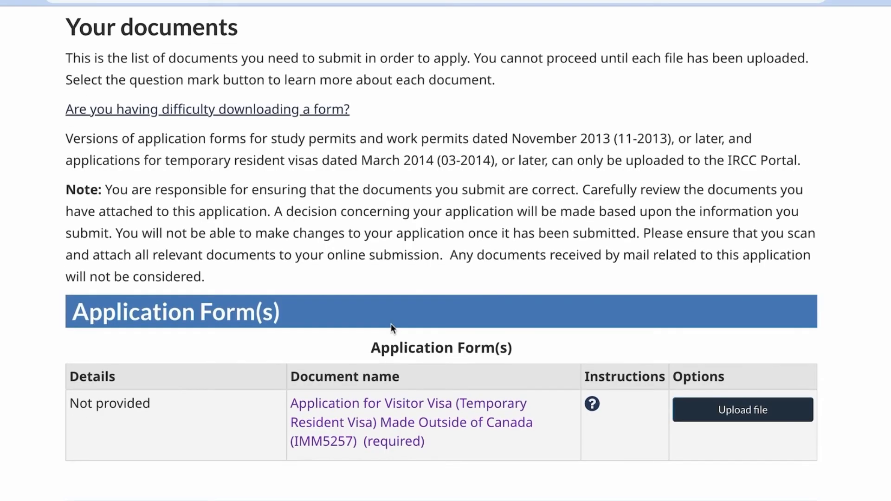
- Switch to the document checklist in the web browser and examine the Application Form(s) and Supporting documents tables
scroll(391, 324, down, 1)
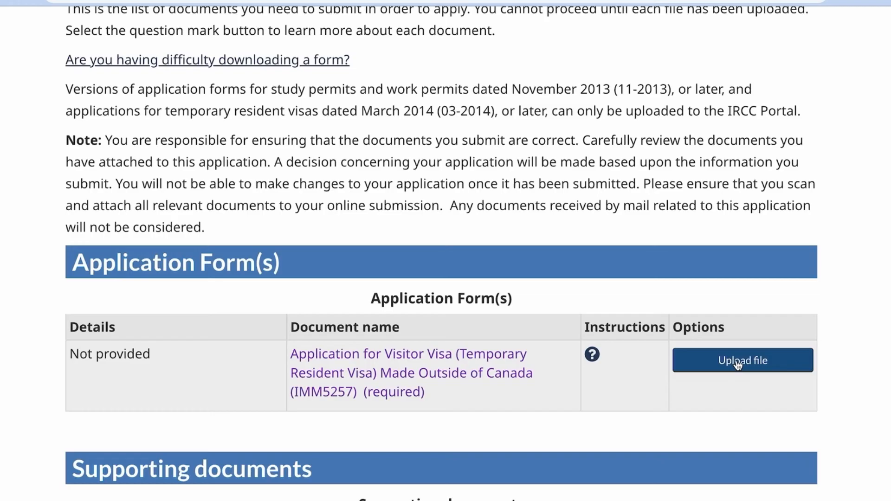
scroll(738, 365, down, 2)
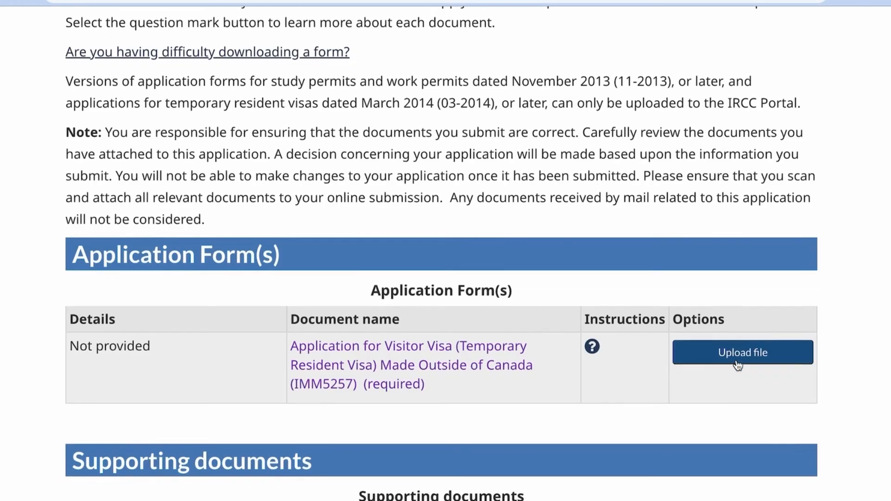
scroll(738, 365, down, 1)
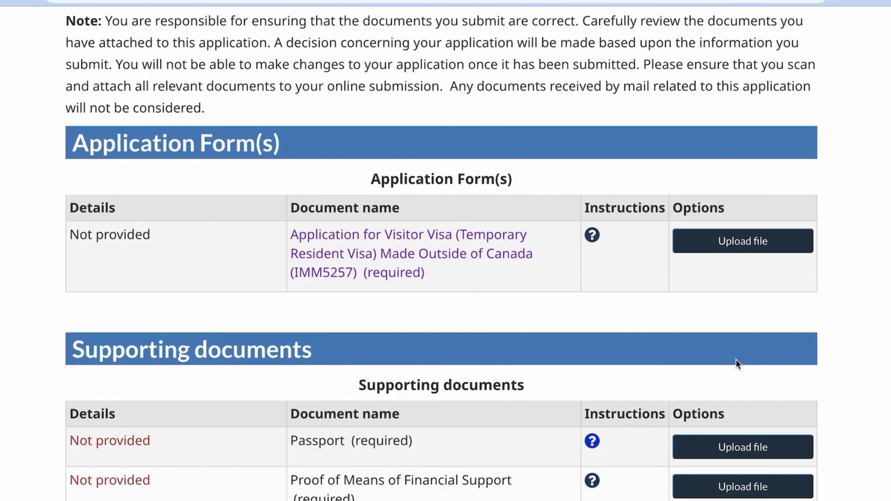
scroll(566, 304, down, 2)
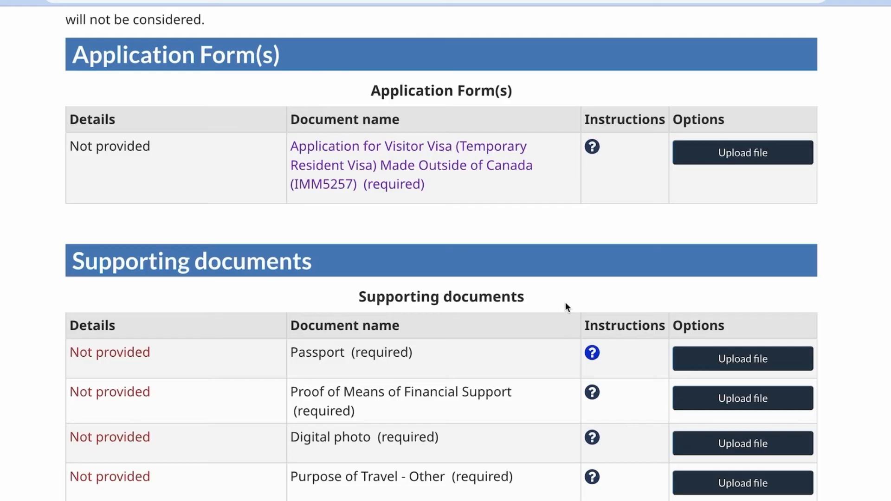
scroll(565, 307, down, 1)
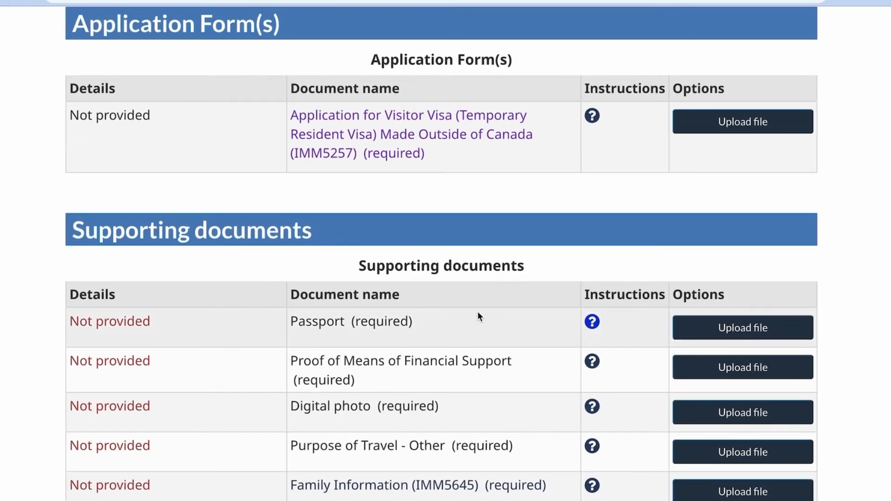
scroll(478, 312, down, 2)
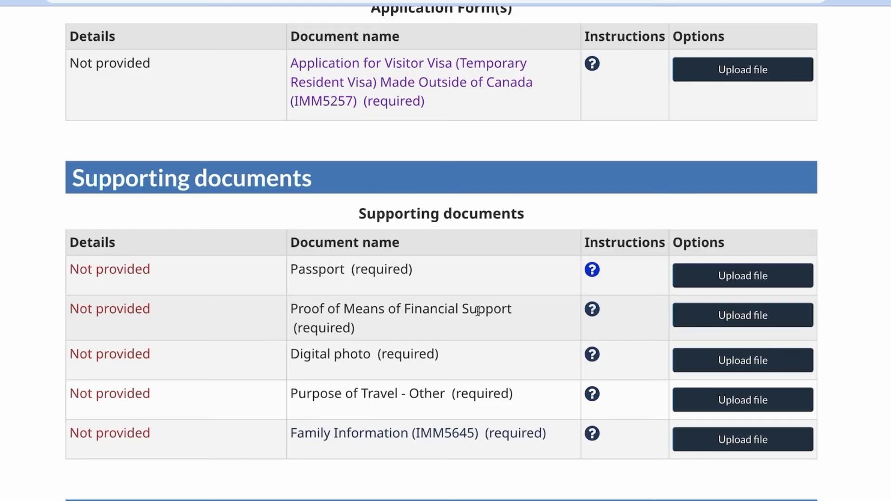
scroll(479, 313, down, 1)
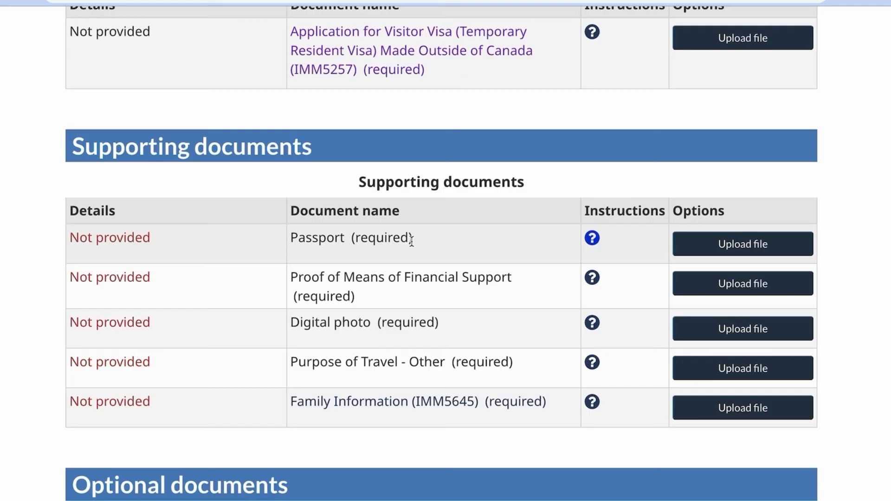
- Read the instructions for the Passport and Proof of Means of Financial Support documents, closing each one
click(591, 240)
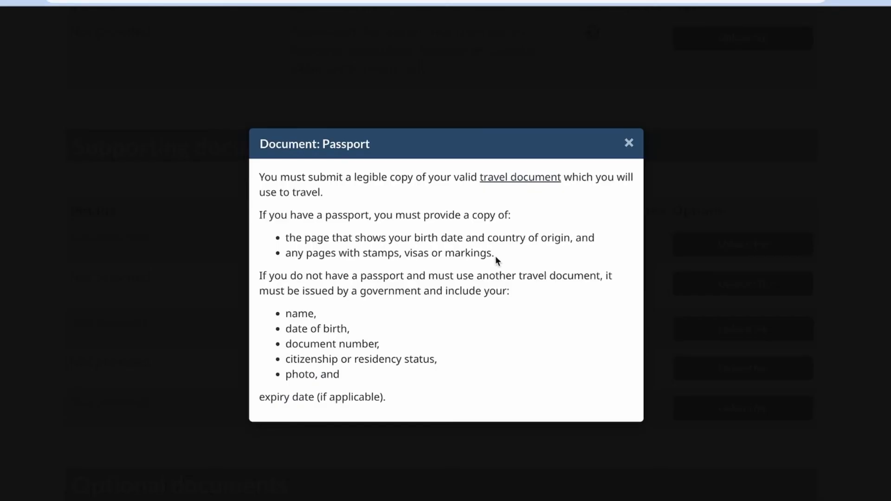
drag(497, 255, 281, 264)
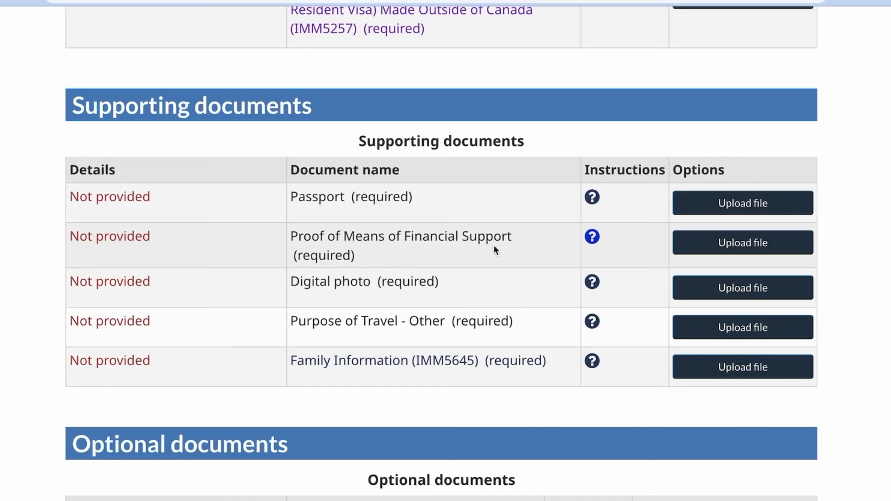
click(592, 238)
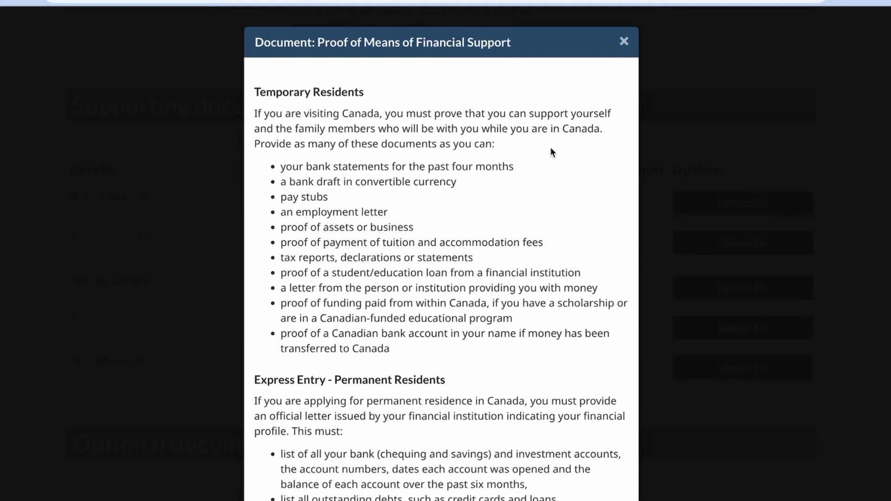
click(624, 44)
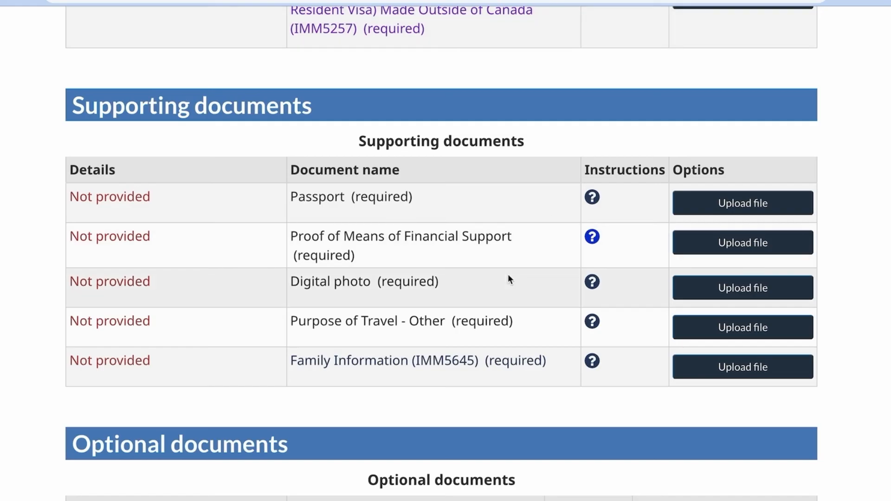
- Read the instructions for Purpose of Travel - Other, highlight the examples of proof and close them
scroll(507, 274, down, 1)
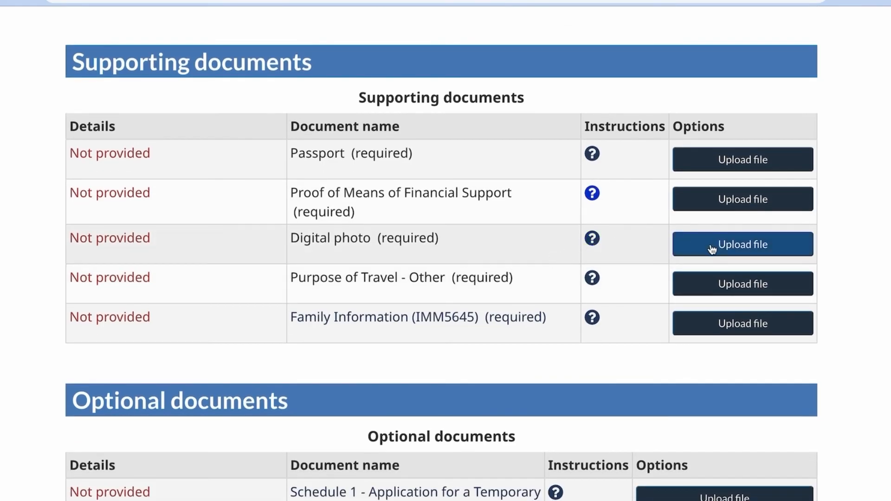
scroll(650, 250, down, 1)
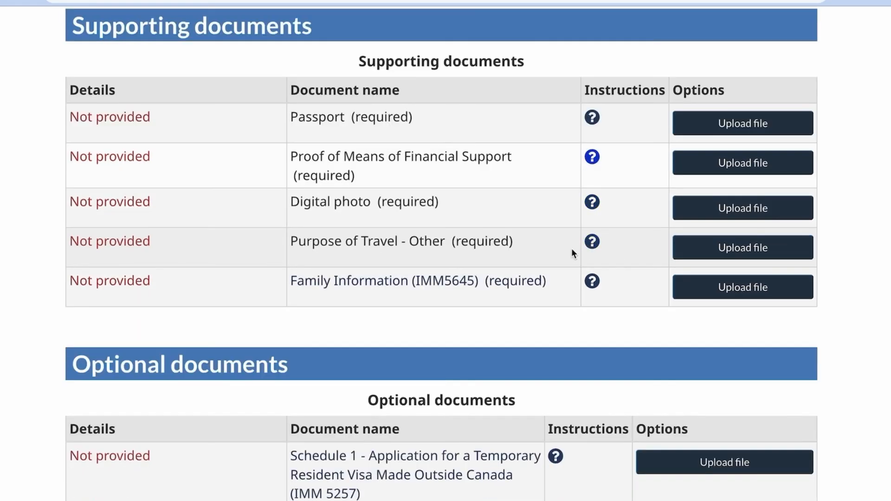
click(591, 245)
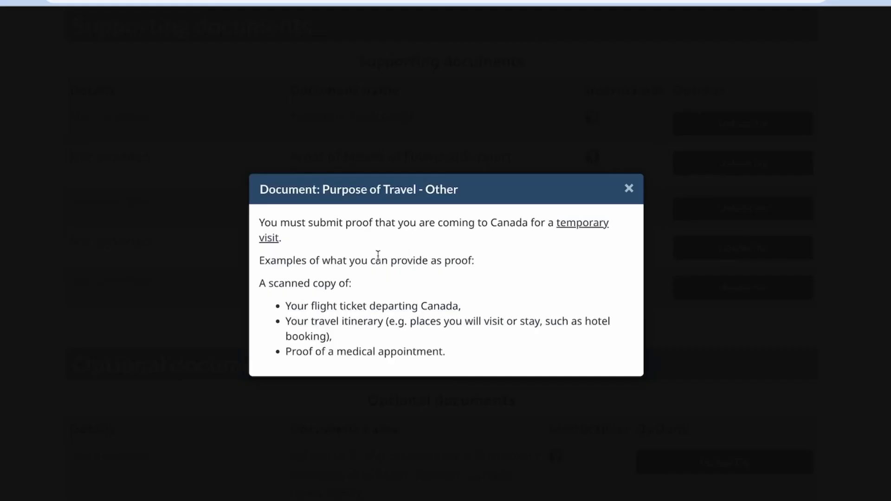
drag(285, 308, 442, 362)
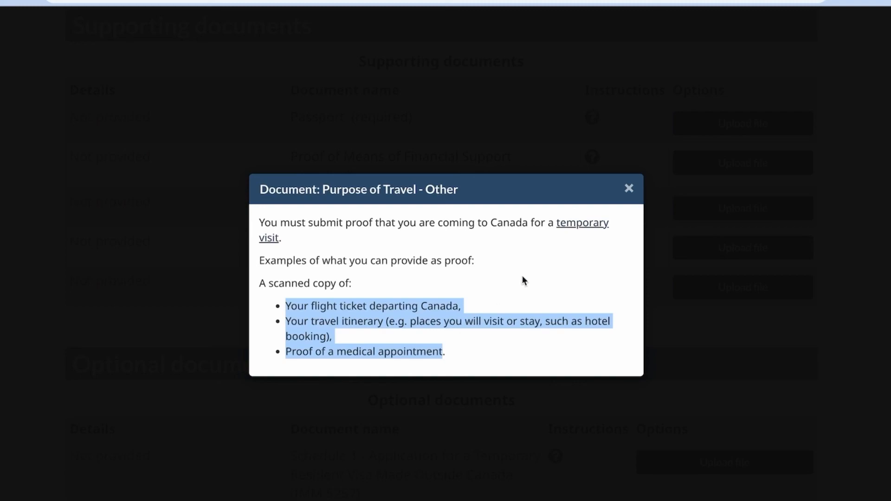
click(630, 190)
- Review the required documents, including the Family Information (IMM5645) form and the IMM5257 application form
scroll(513, 324, down, 1)
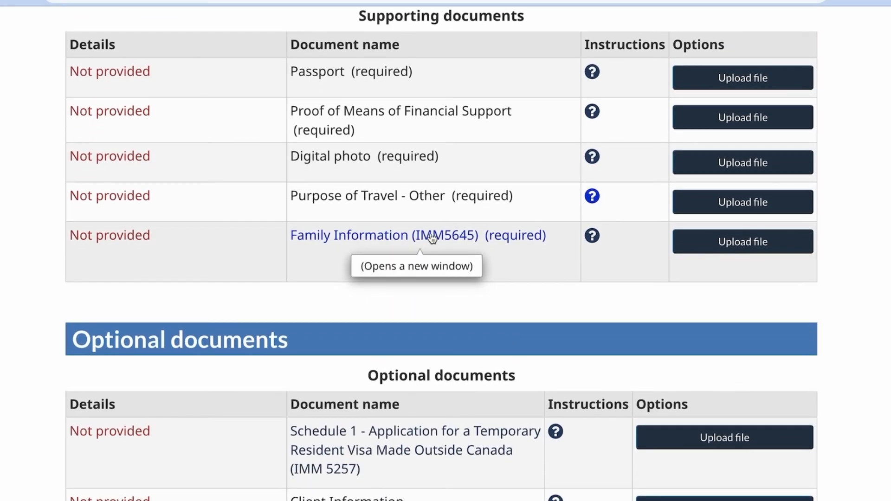
scroll(432, 238, up, 7)
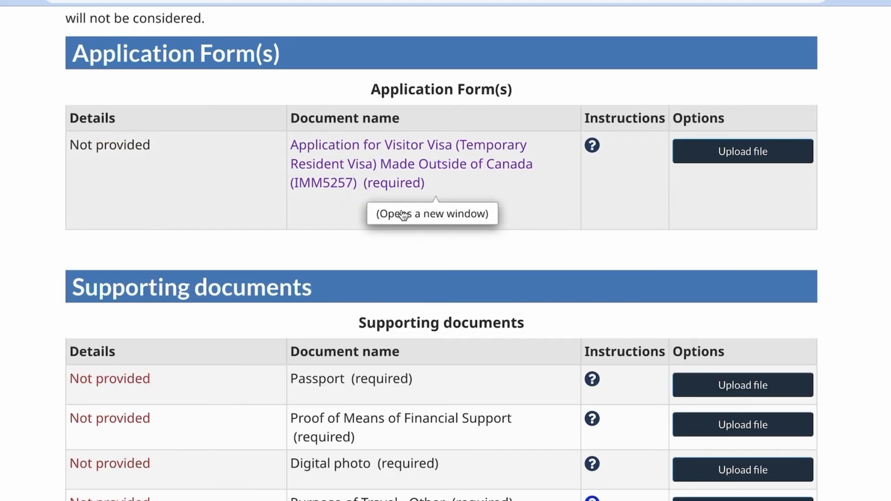
scroll(403, 215, down, 4)
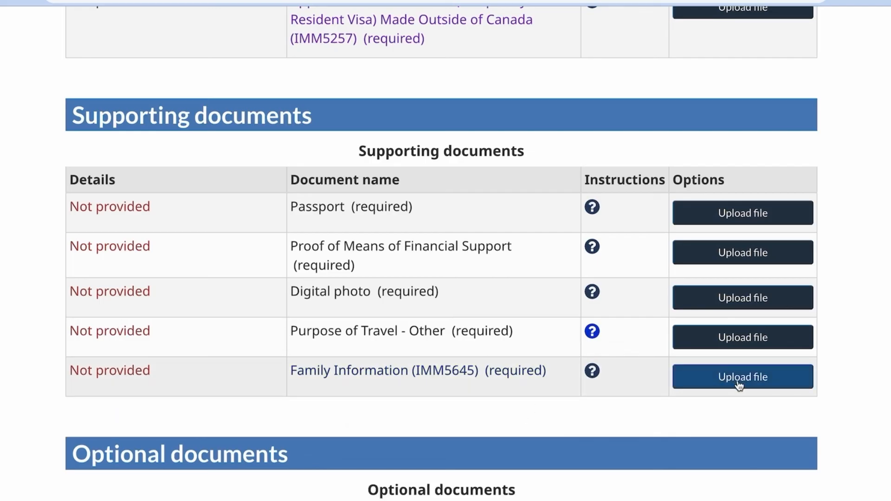
scroll(738, 384, down, 2)
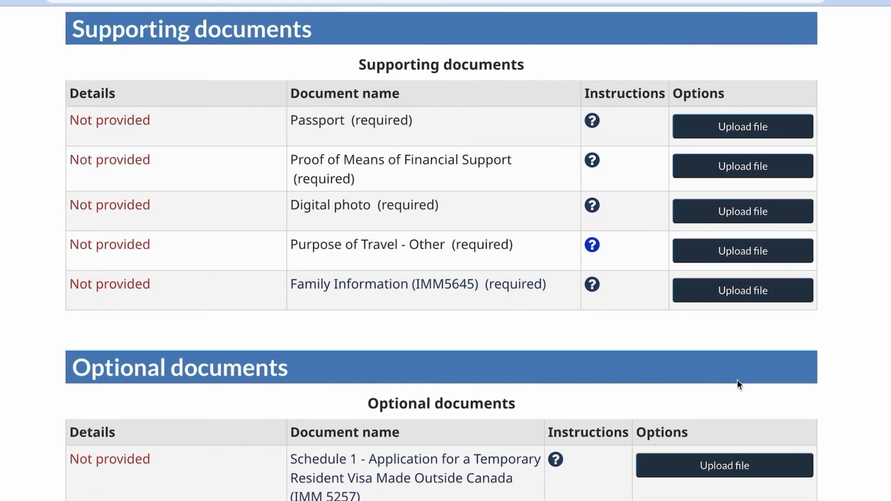
scroll(738, 385, down, 2)
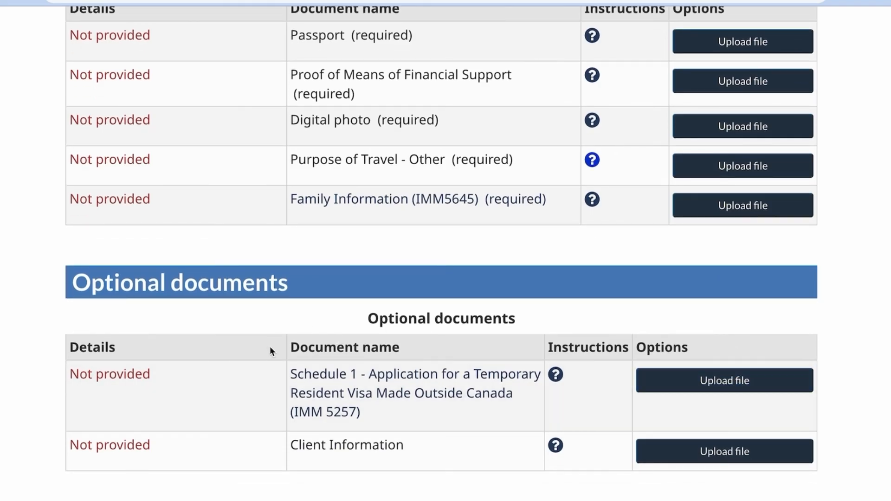
scroll(475, 269, down, 1)
scroll(475, 269, up, 3)
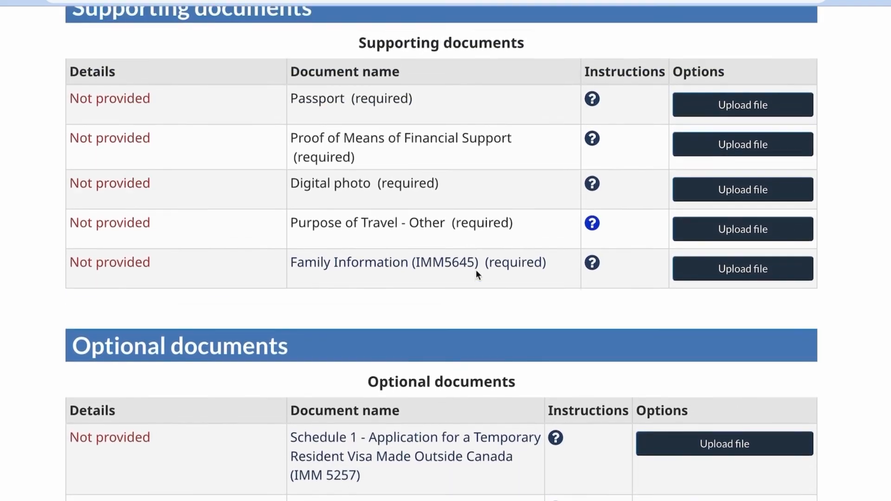
scroll(477, 274, up, 1)
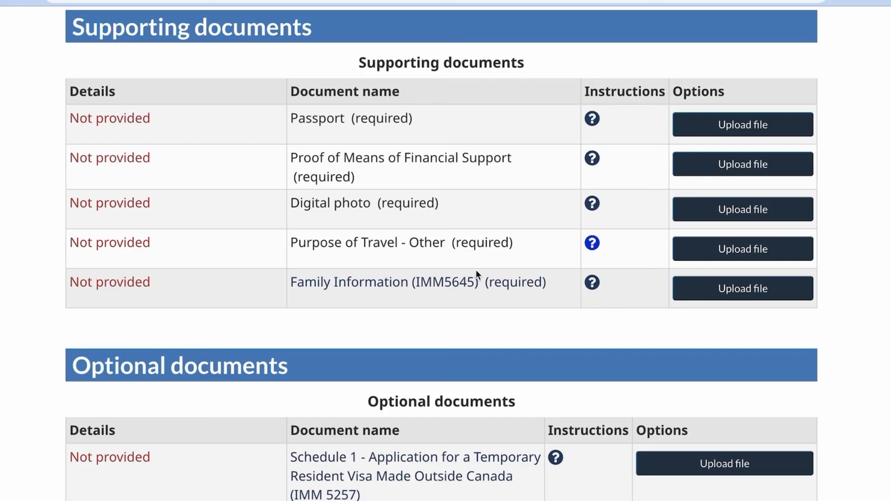
scroll(477, 273, up, 1)
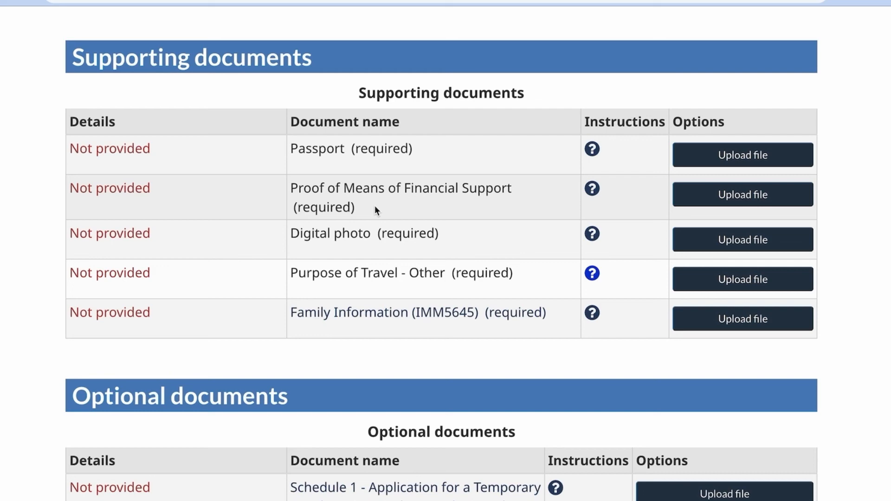
- Examine the Optional documents table with Schedule 1 (IMM 5257) and Client Information
scroll(409, 327, down, 5)
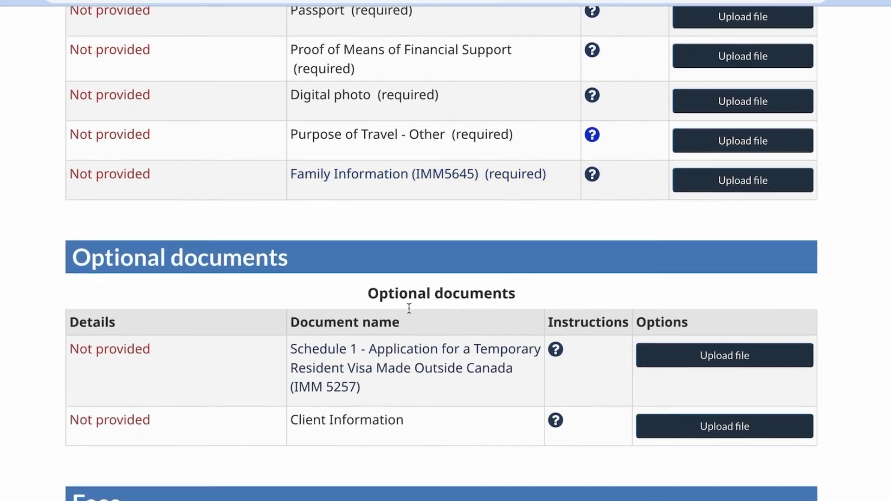
scroll(409, 309, down, 2)
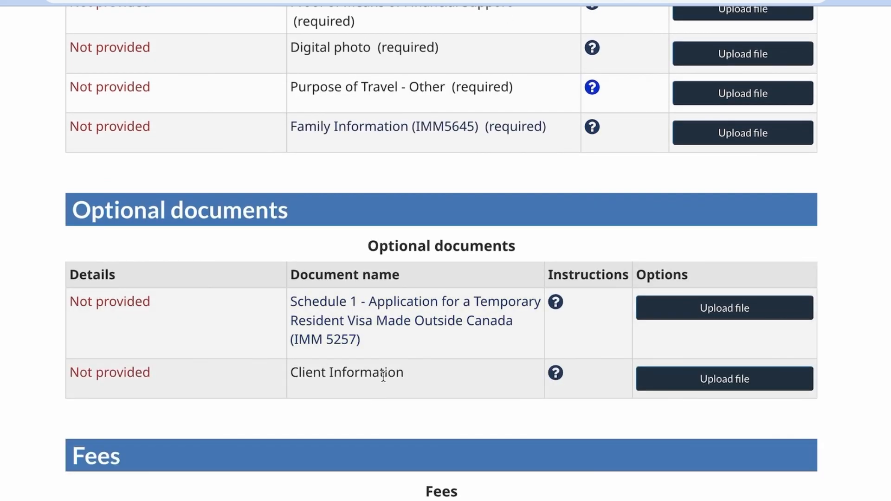
scroll(384, 375, down, 1)
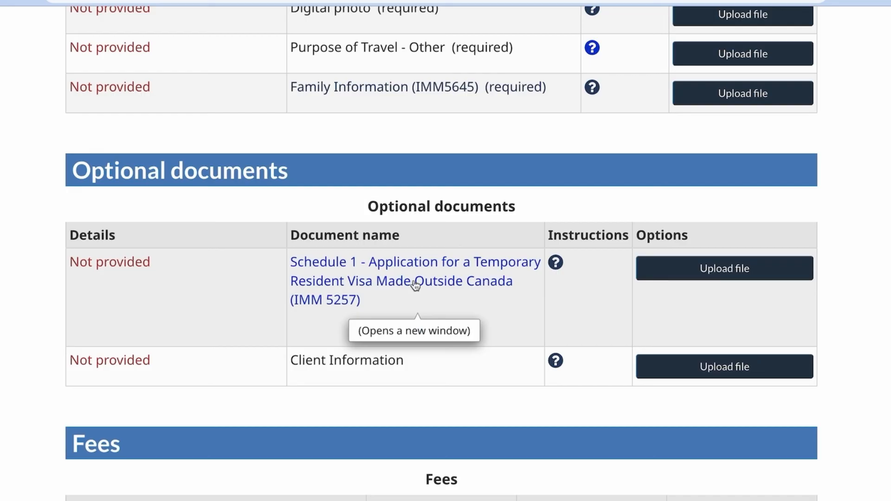
scroll(688, 281, down, 1)
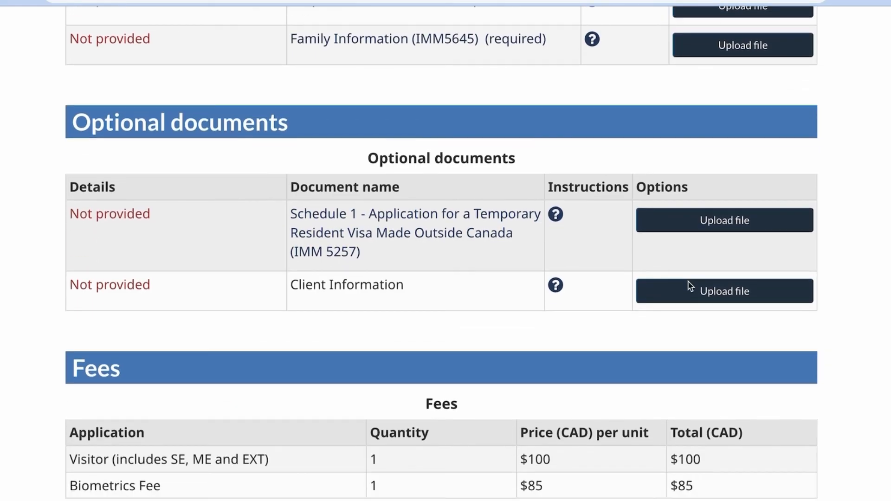
scroll(688, 282, up, 5)
scroll(691, 285, up, 2)
- Examine the visitor and biometrics fees, total price and help links, then return to the Application Form(s) section
scroll(690, 284, down, 8)
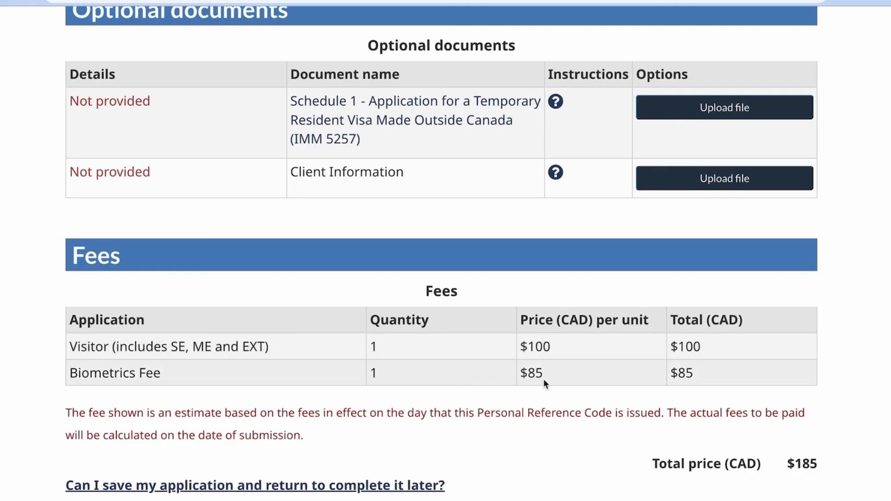
scroll(544, 379, down, 1)
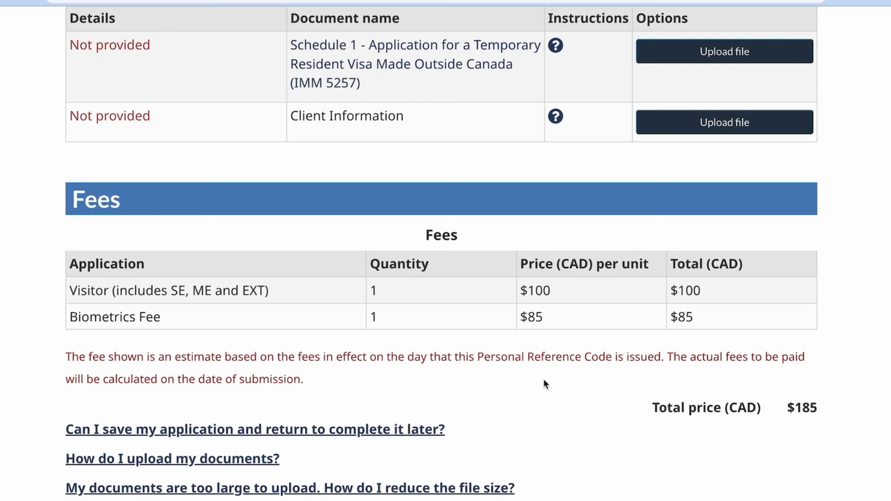
scroll(544, 379, down, 4)
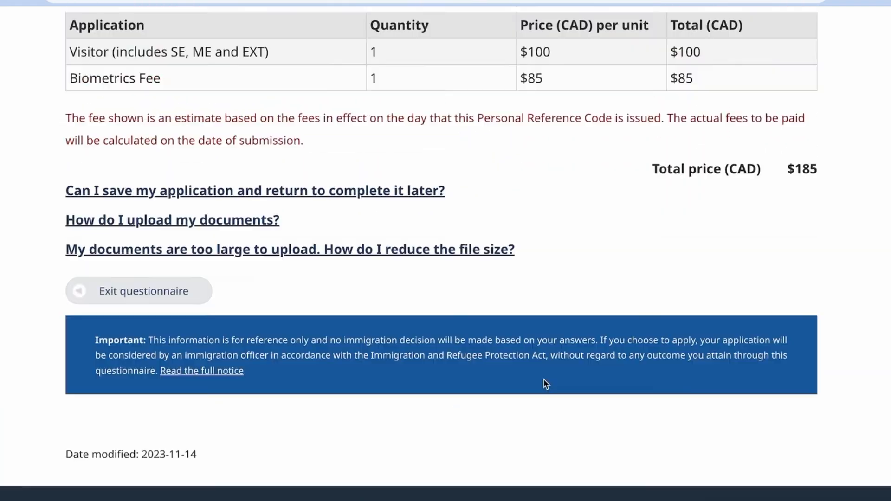
scroll(544, 378, up, 15)
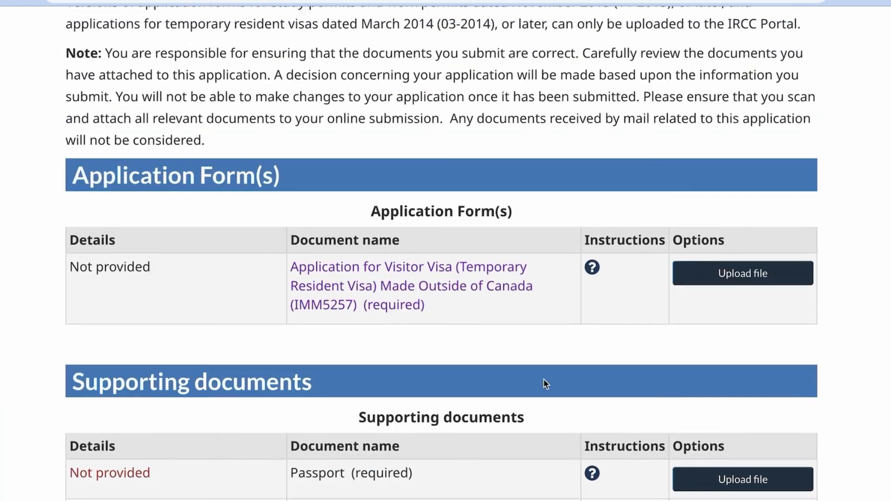
scroll(544, 379, up, 1)
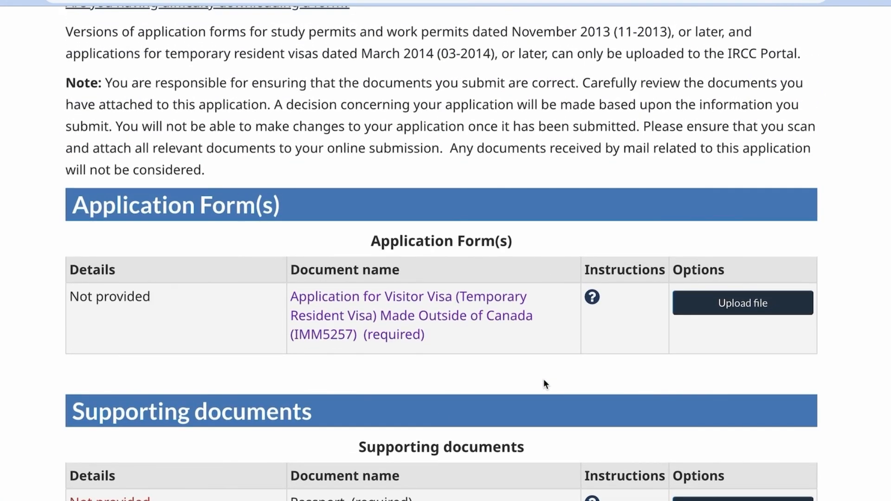